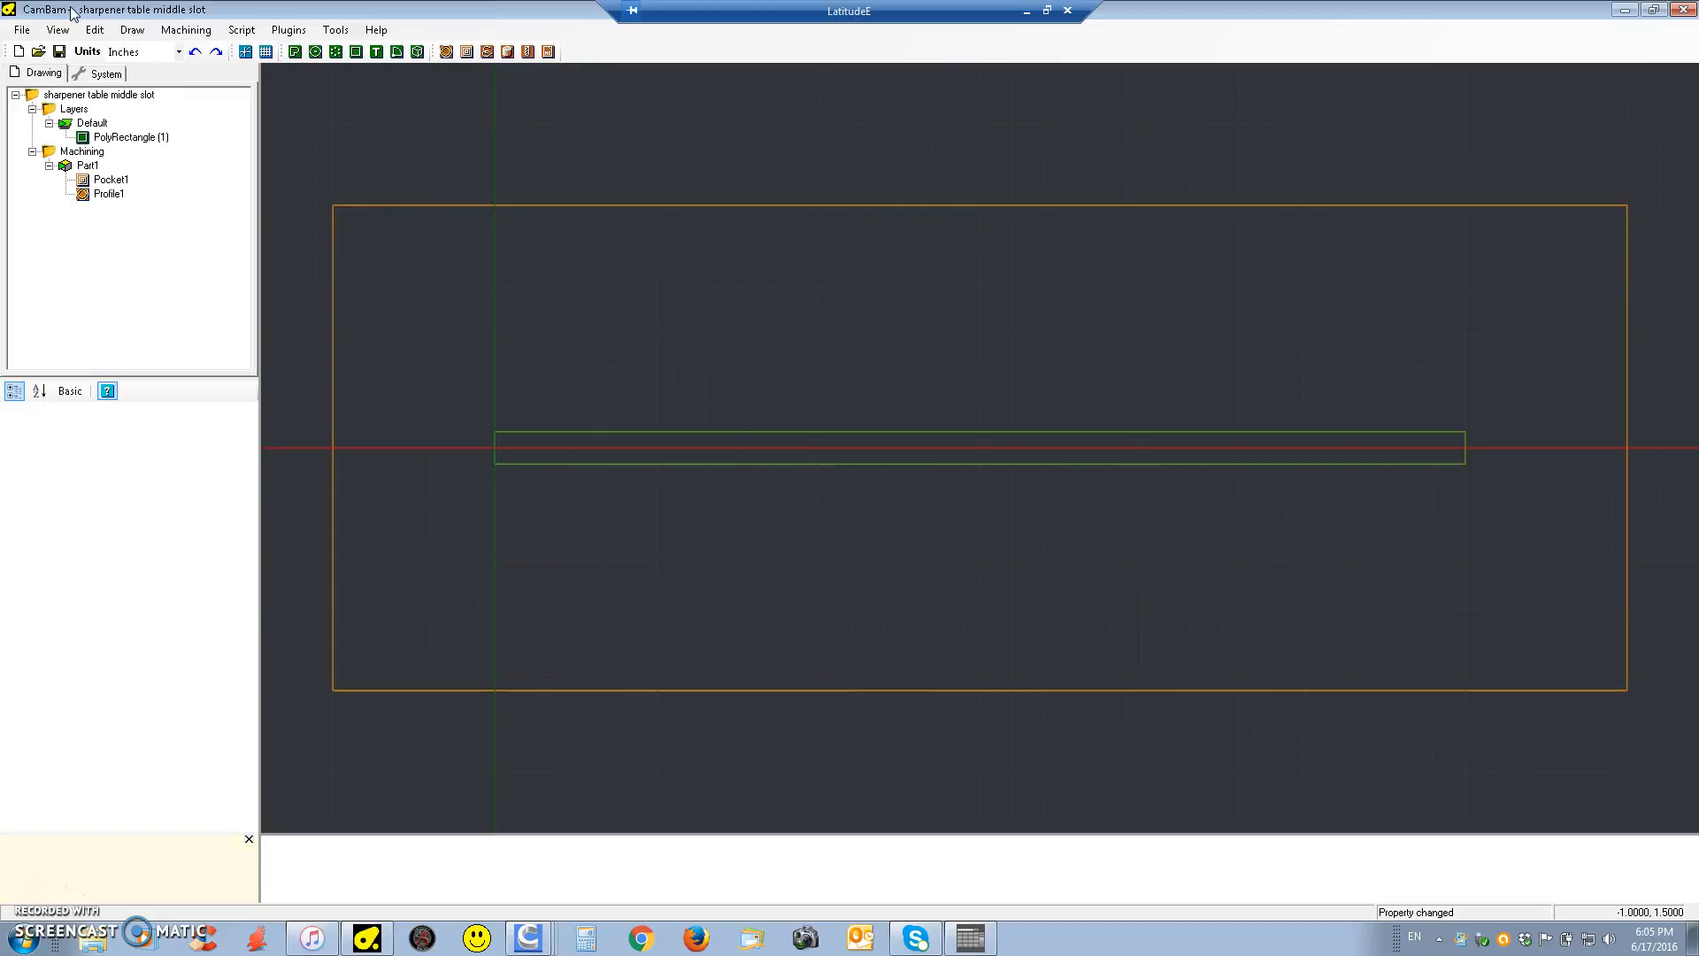
Review the machining stock definition, including the X, Y and Z stock size values
left_click(324, 125)
left_click(402, 263)
left_click(82, 153)
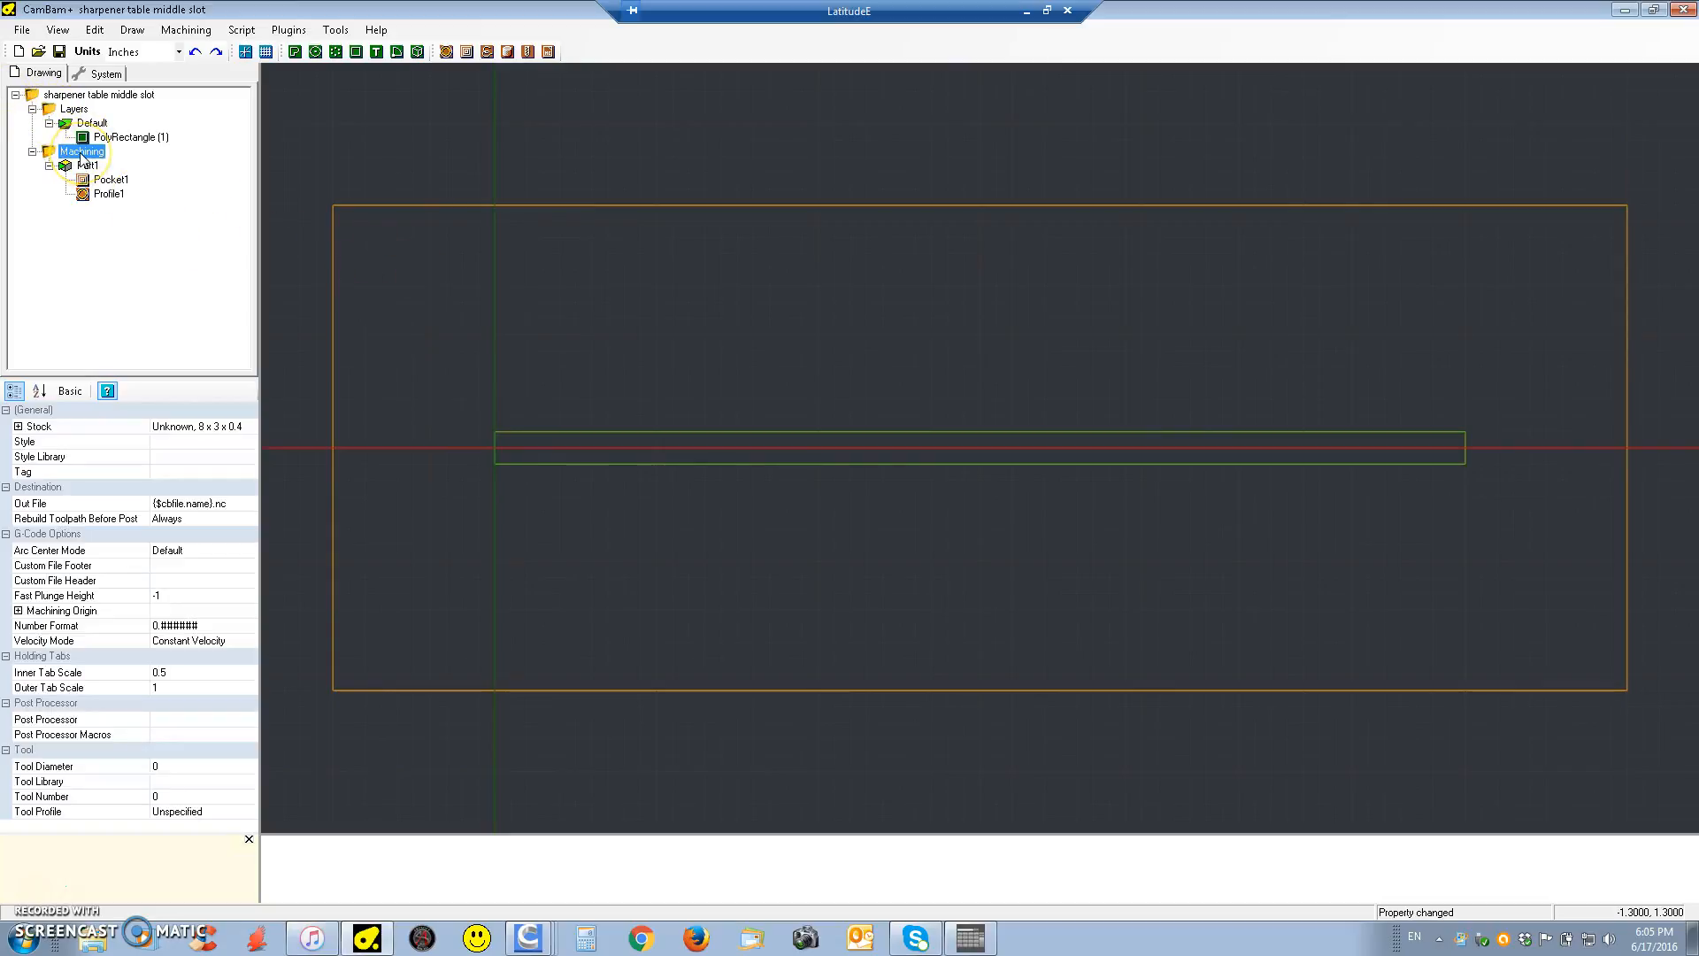
left_click(18, 428)
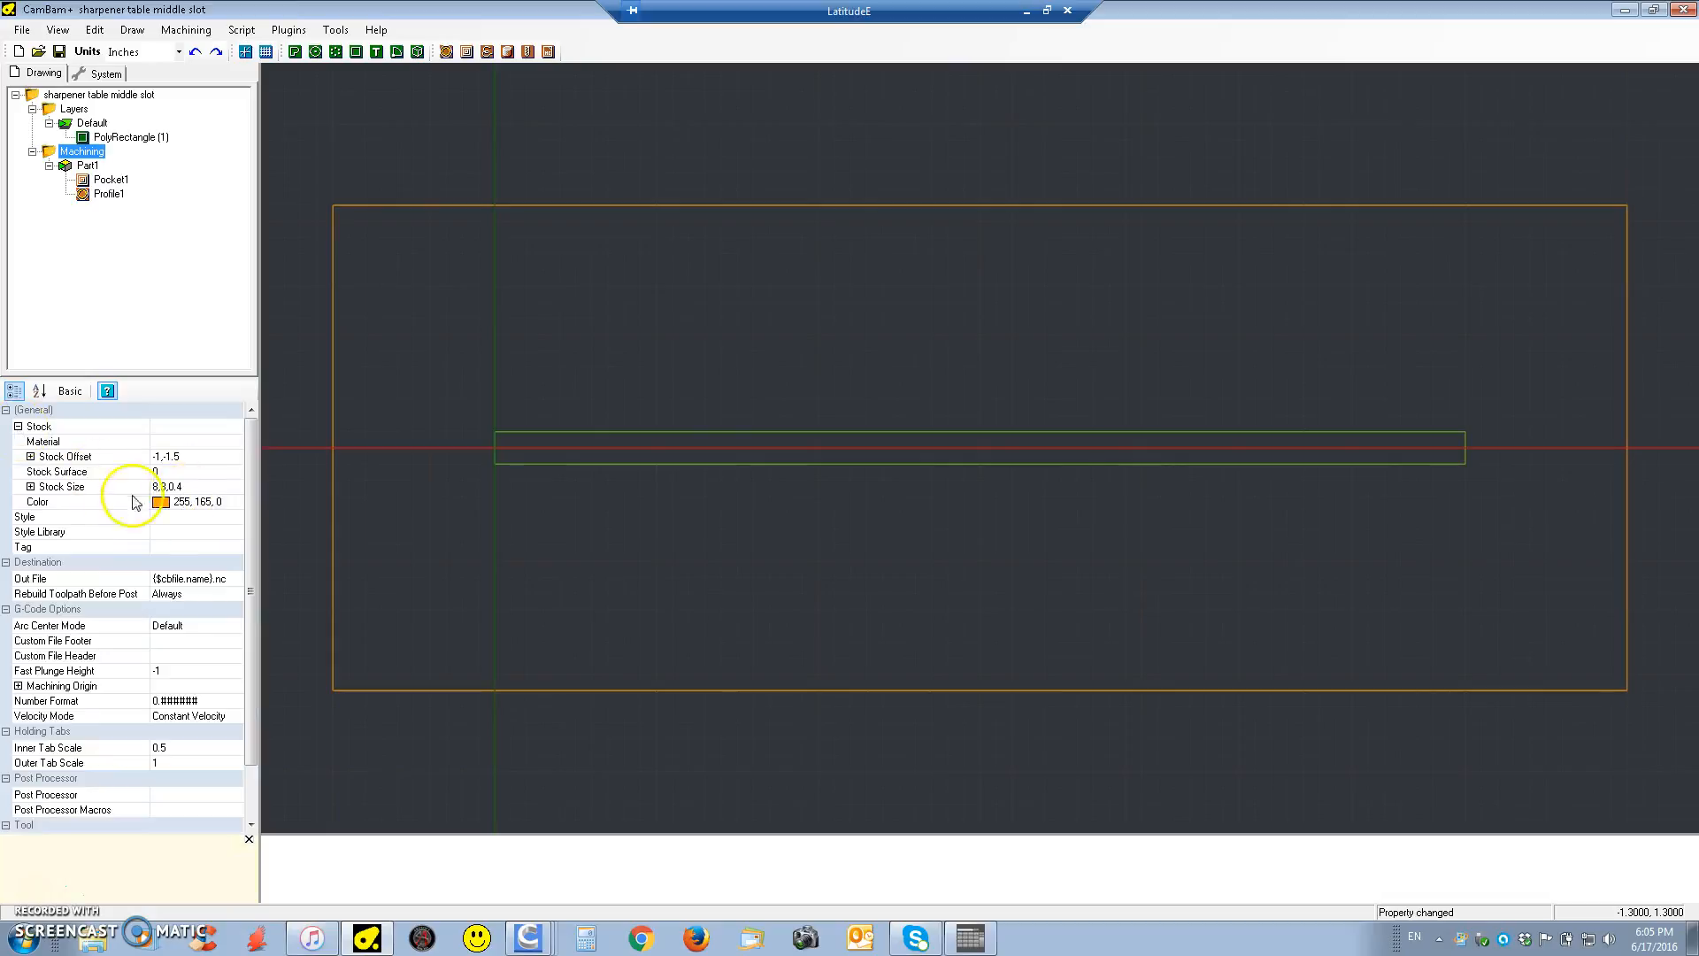
left_click(30, 487)
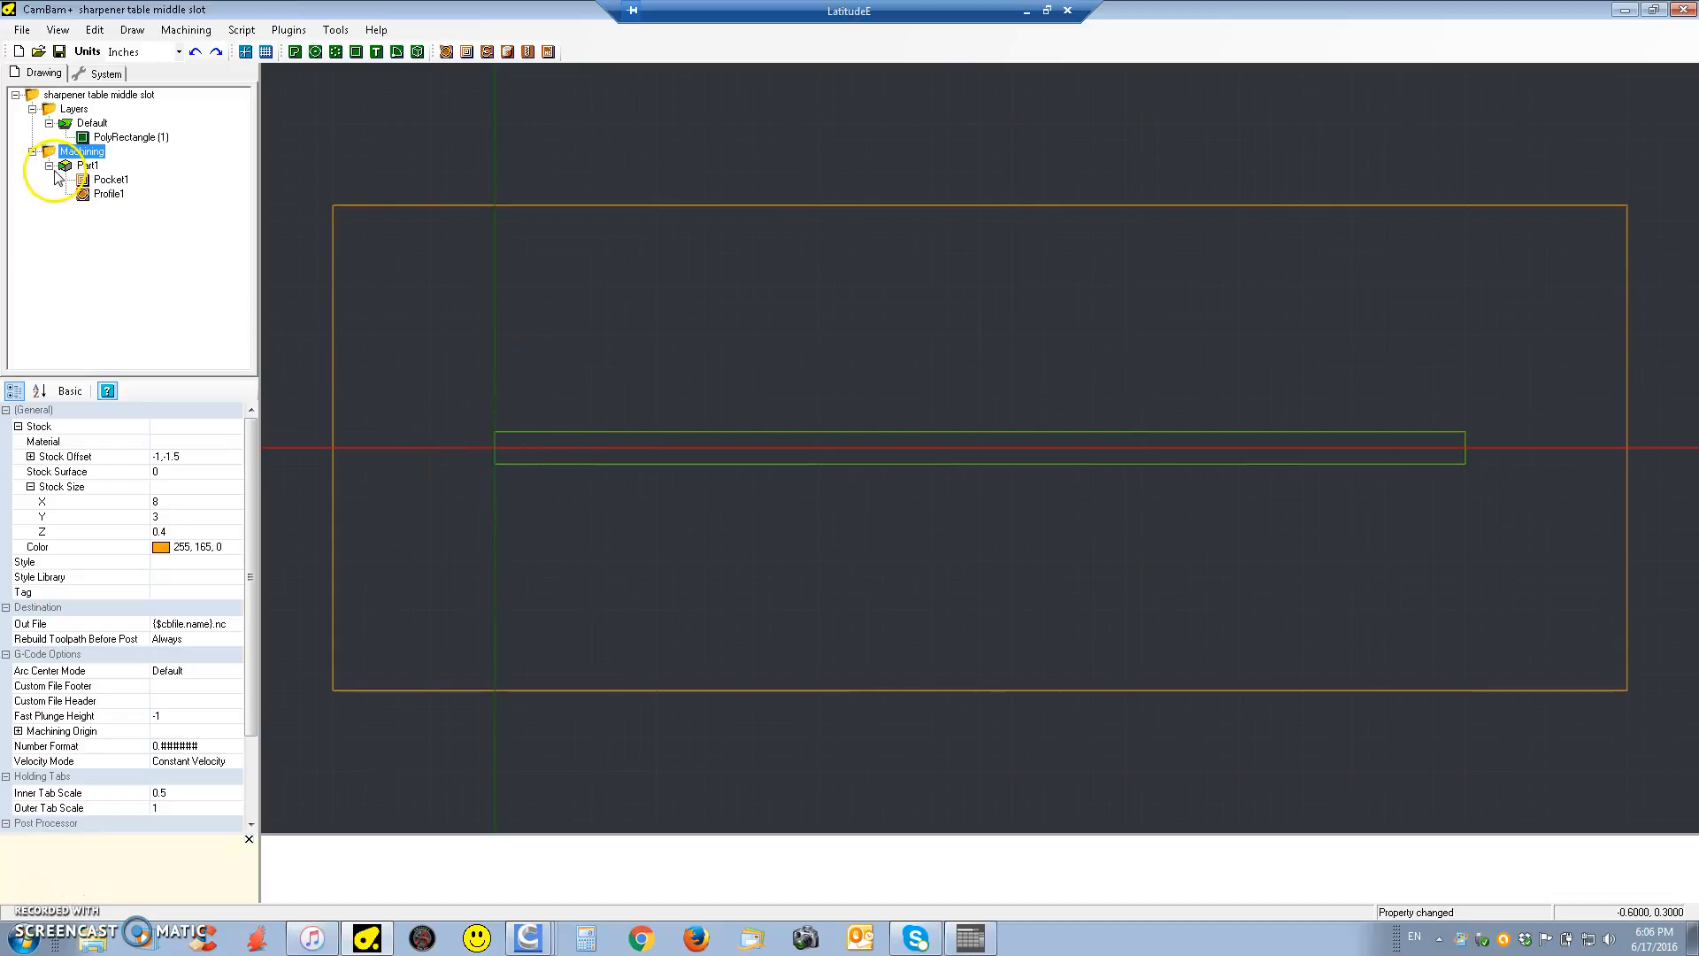
Review the slot rectangle's properties in a tilted 3D view, and the Pocket1 and Profile1 machining settings
left_click(123, 137)
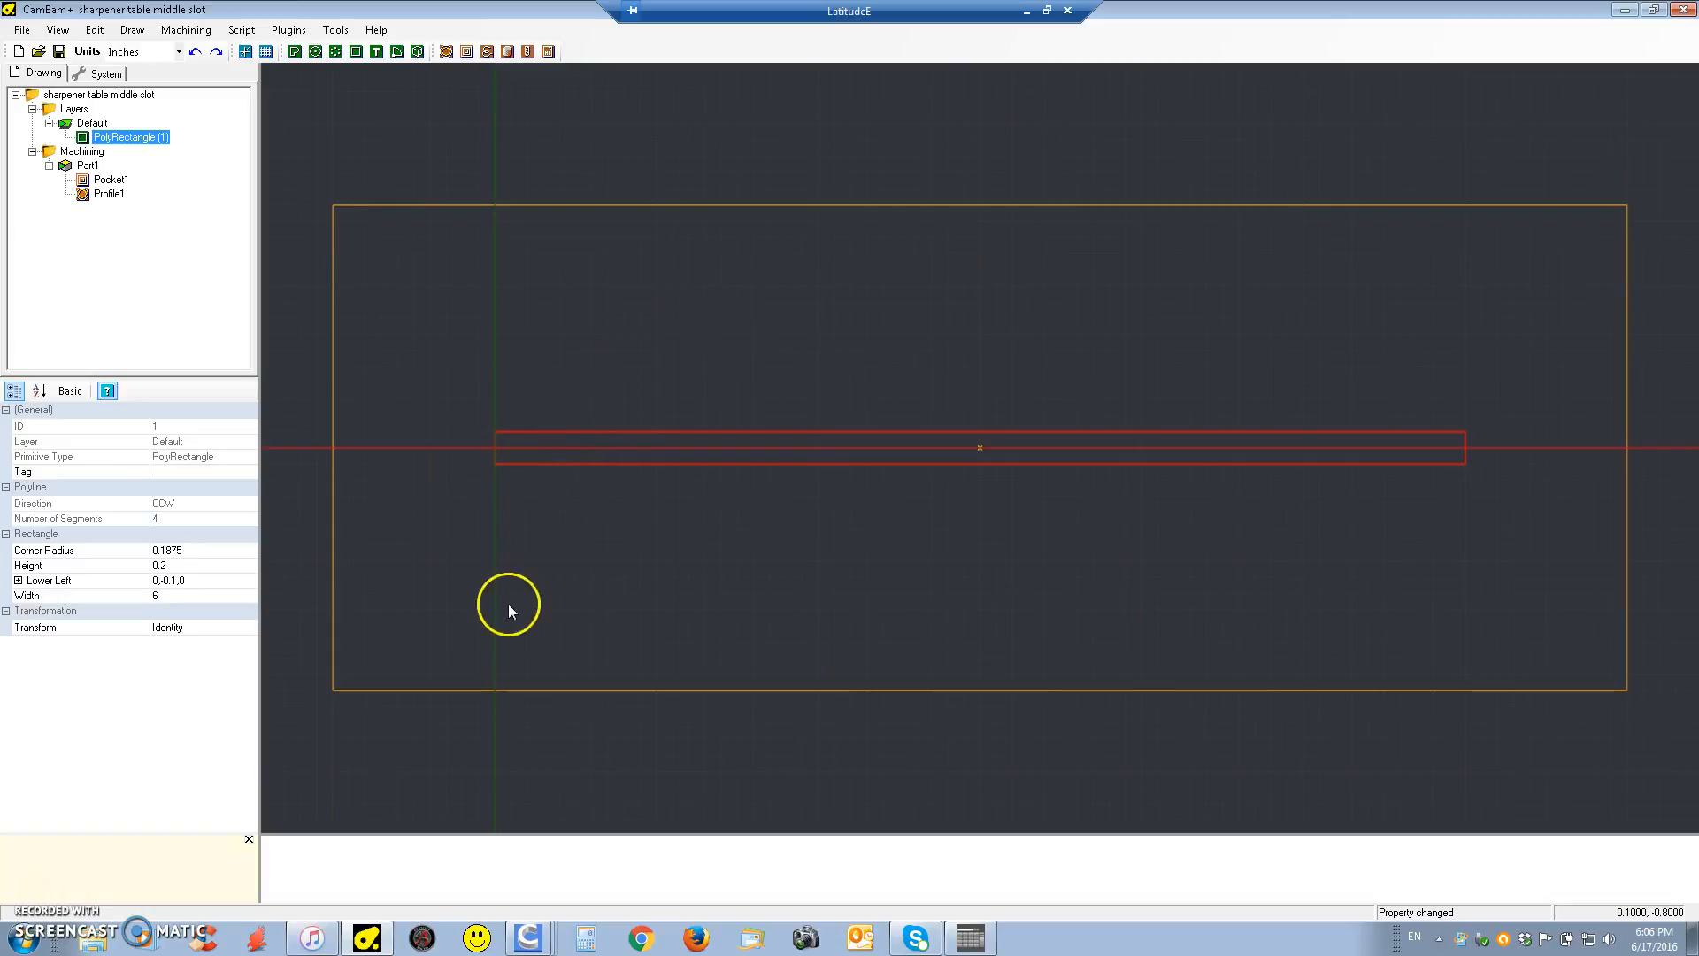
left_click_drag(418, 660, 464, 586, "alt")
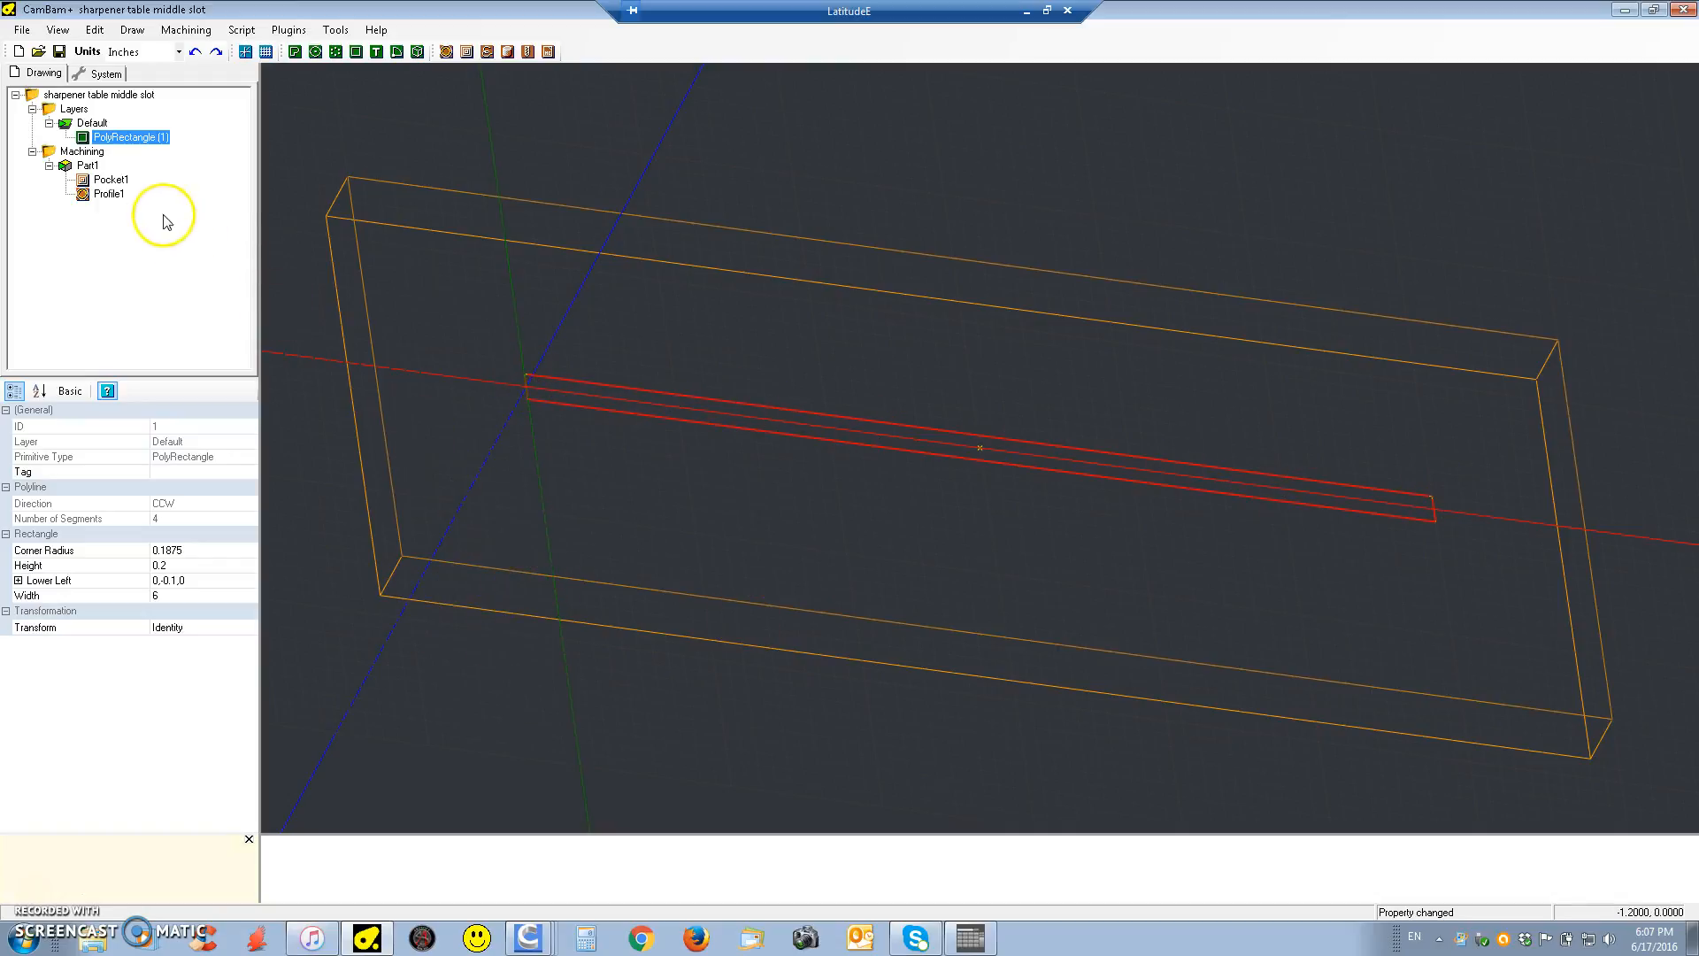
left_click(106, 181)
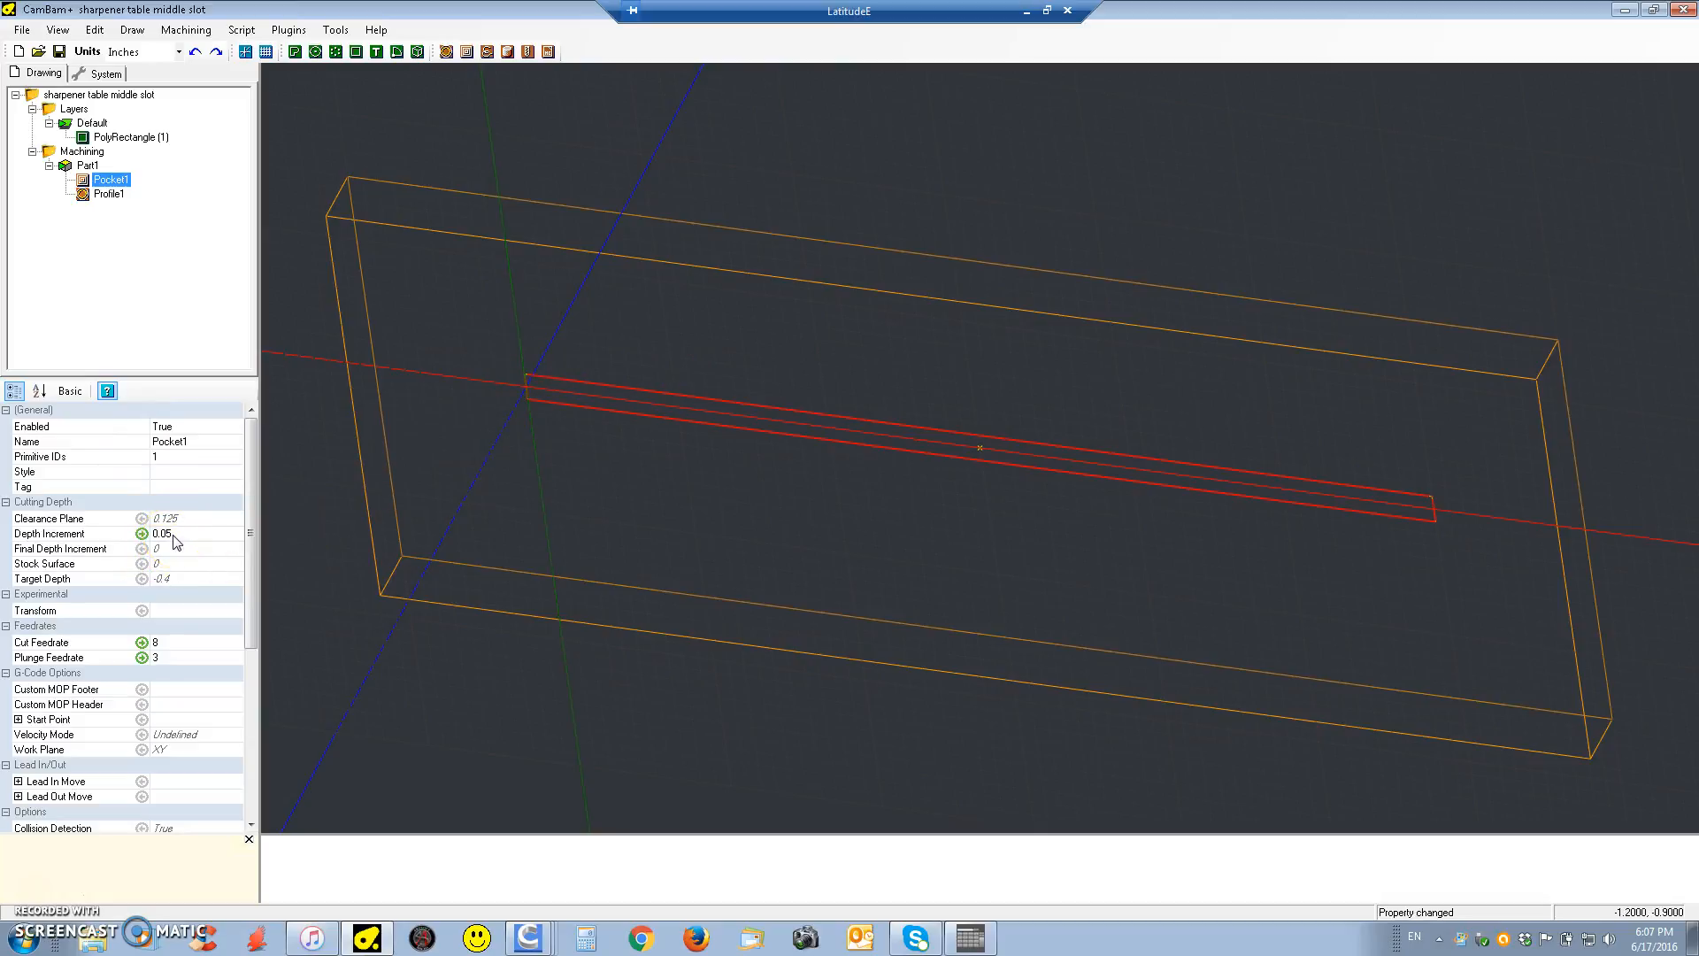
left_click(550, 395)
left_click_drag(251, 534, 262, 681)
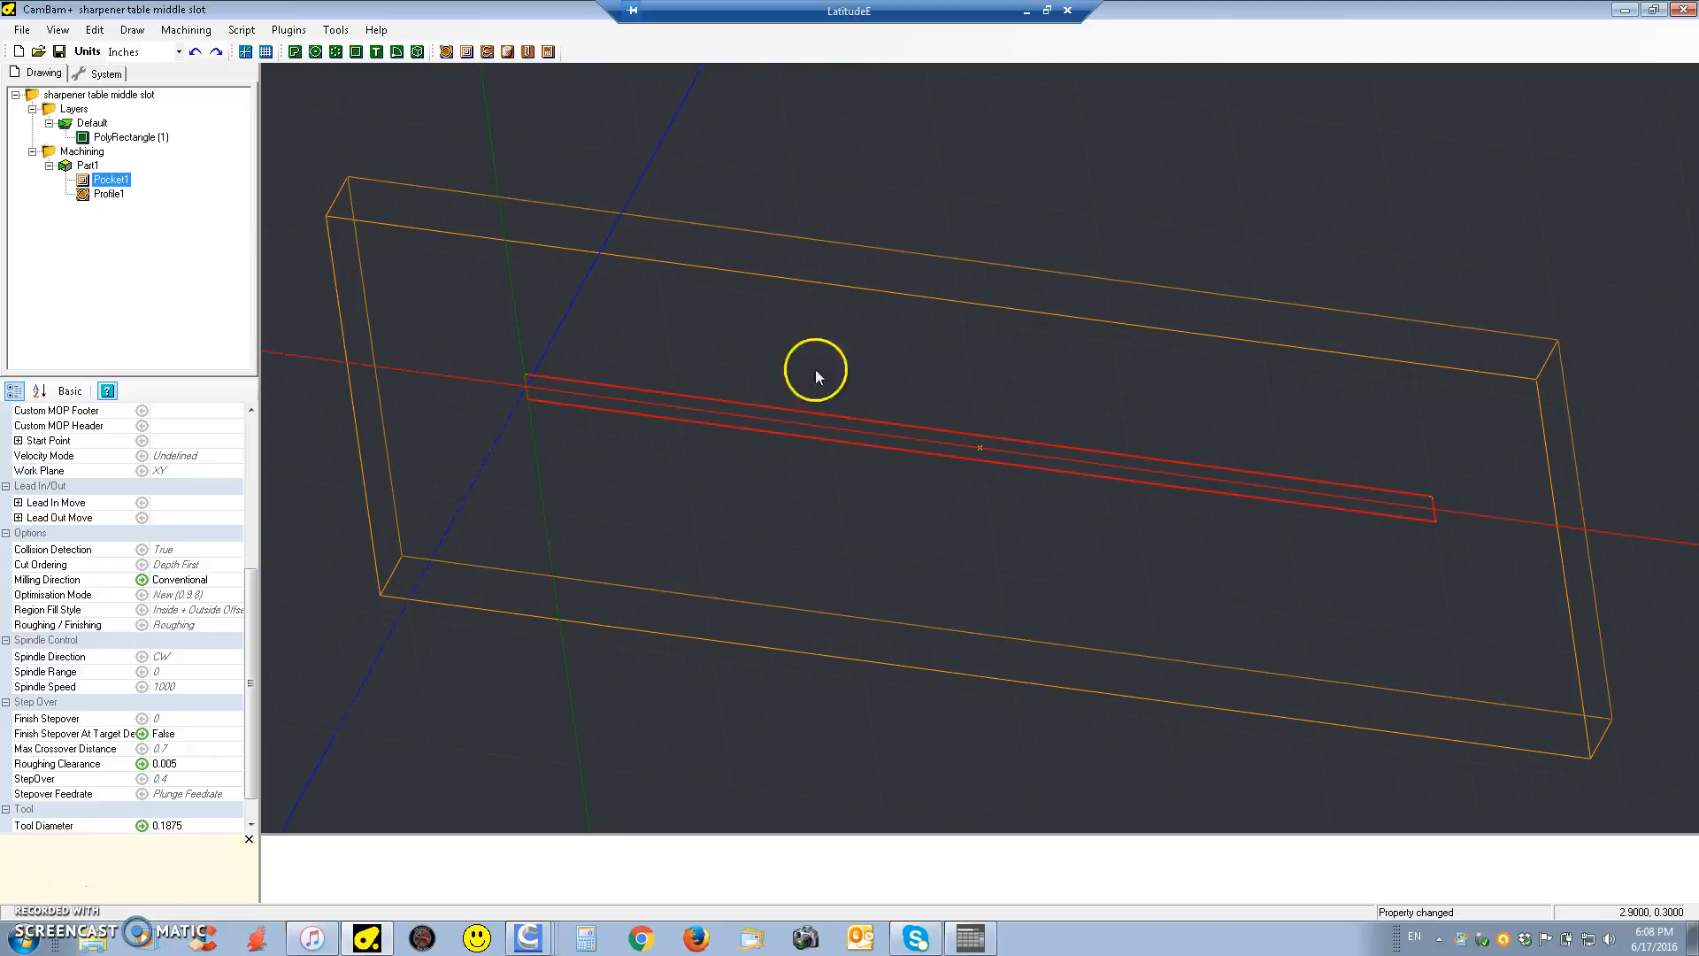
left_click(104, 196)
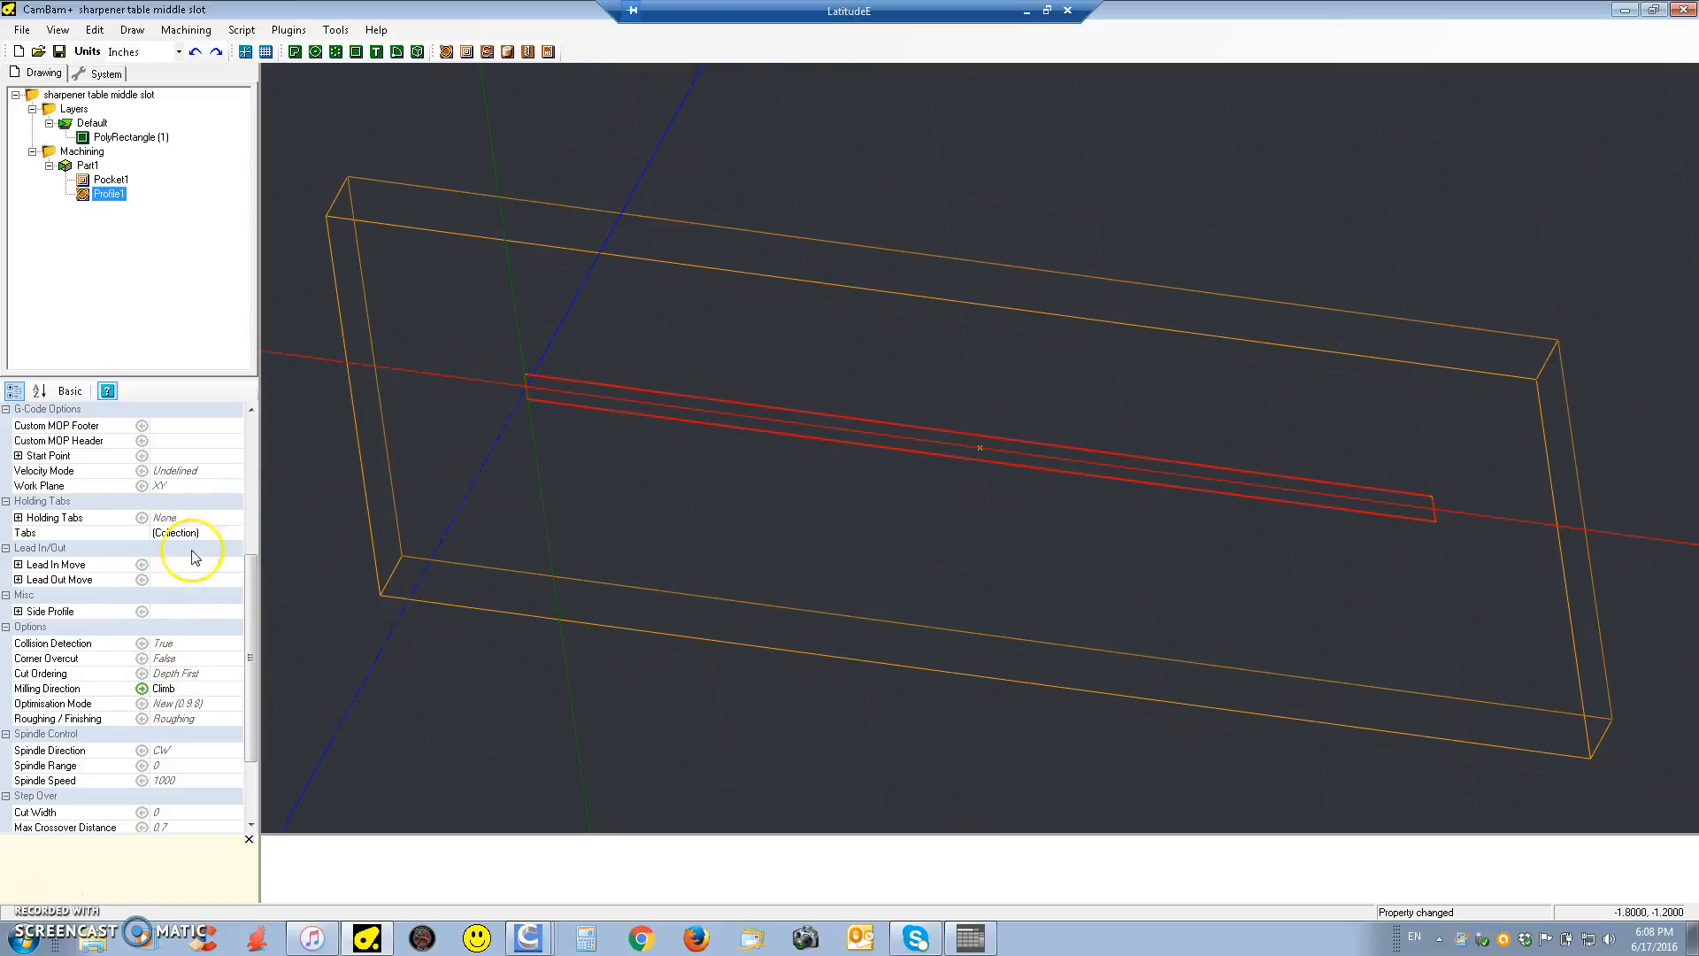
Show the toolpaths in the drawing and deselect the slot rectangle
left_click(60, 31)
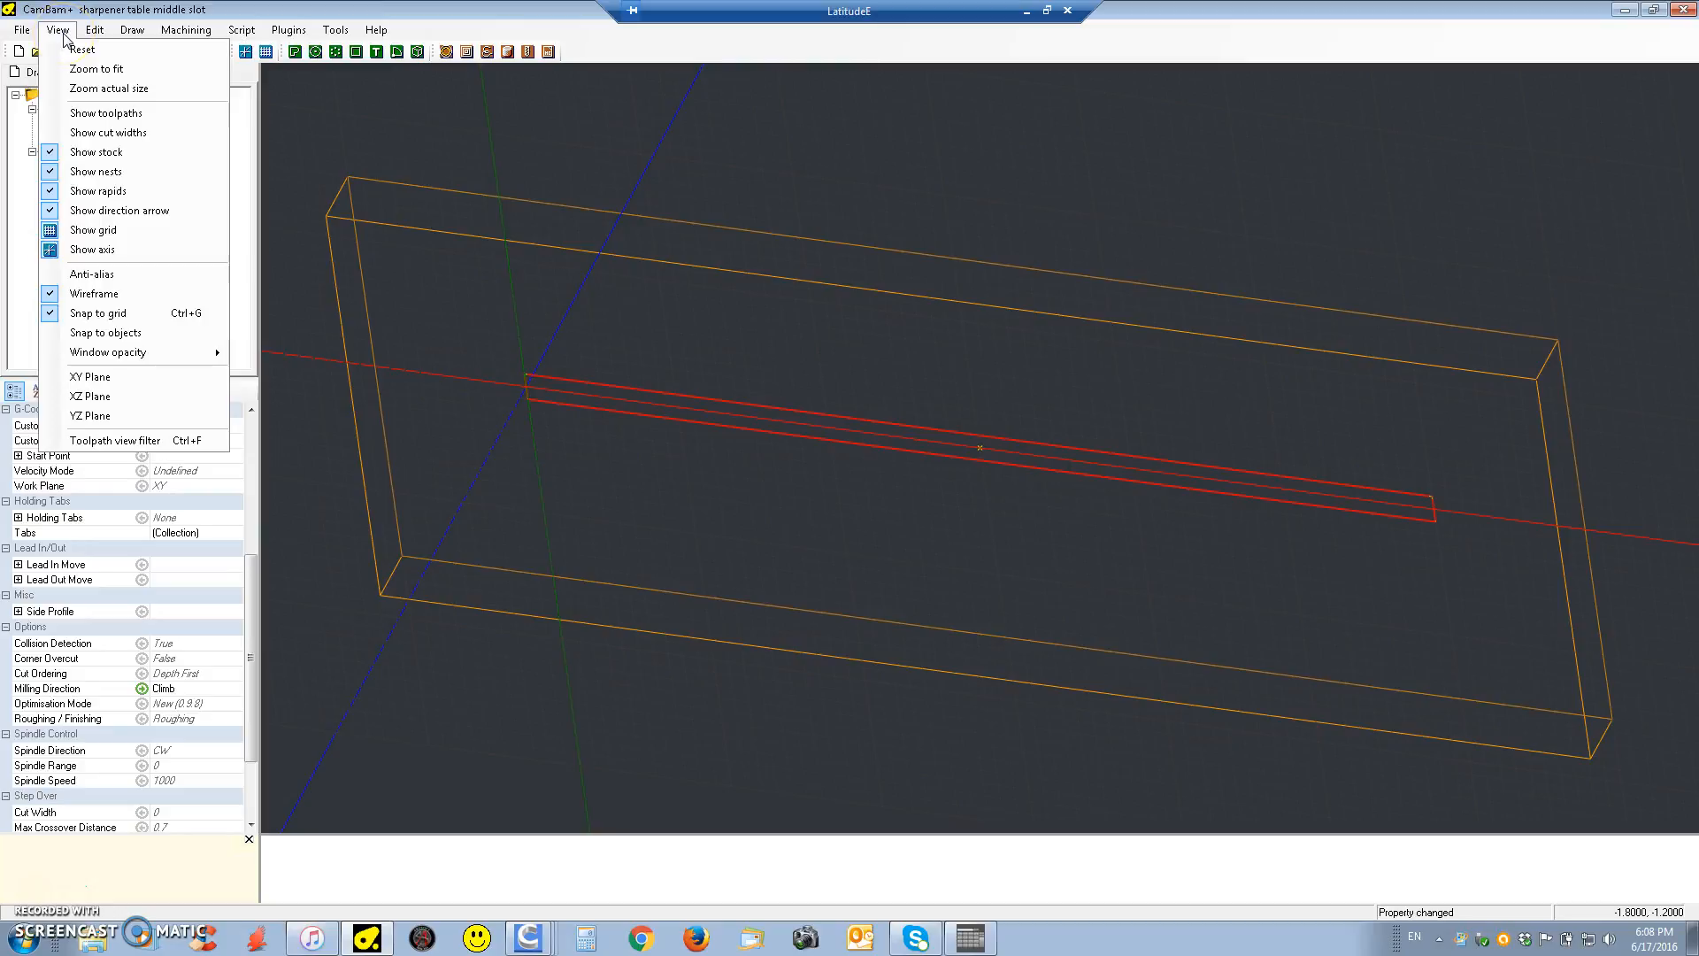
left_click(93, 113)
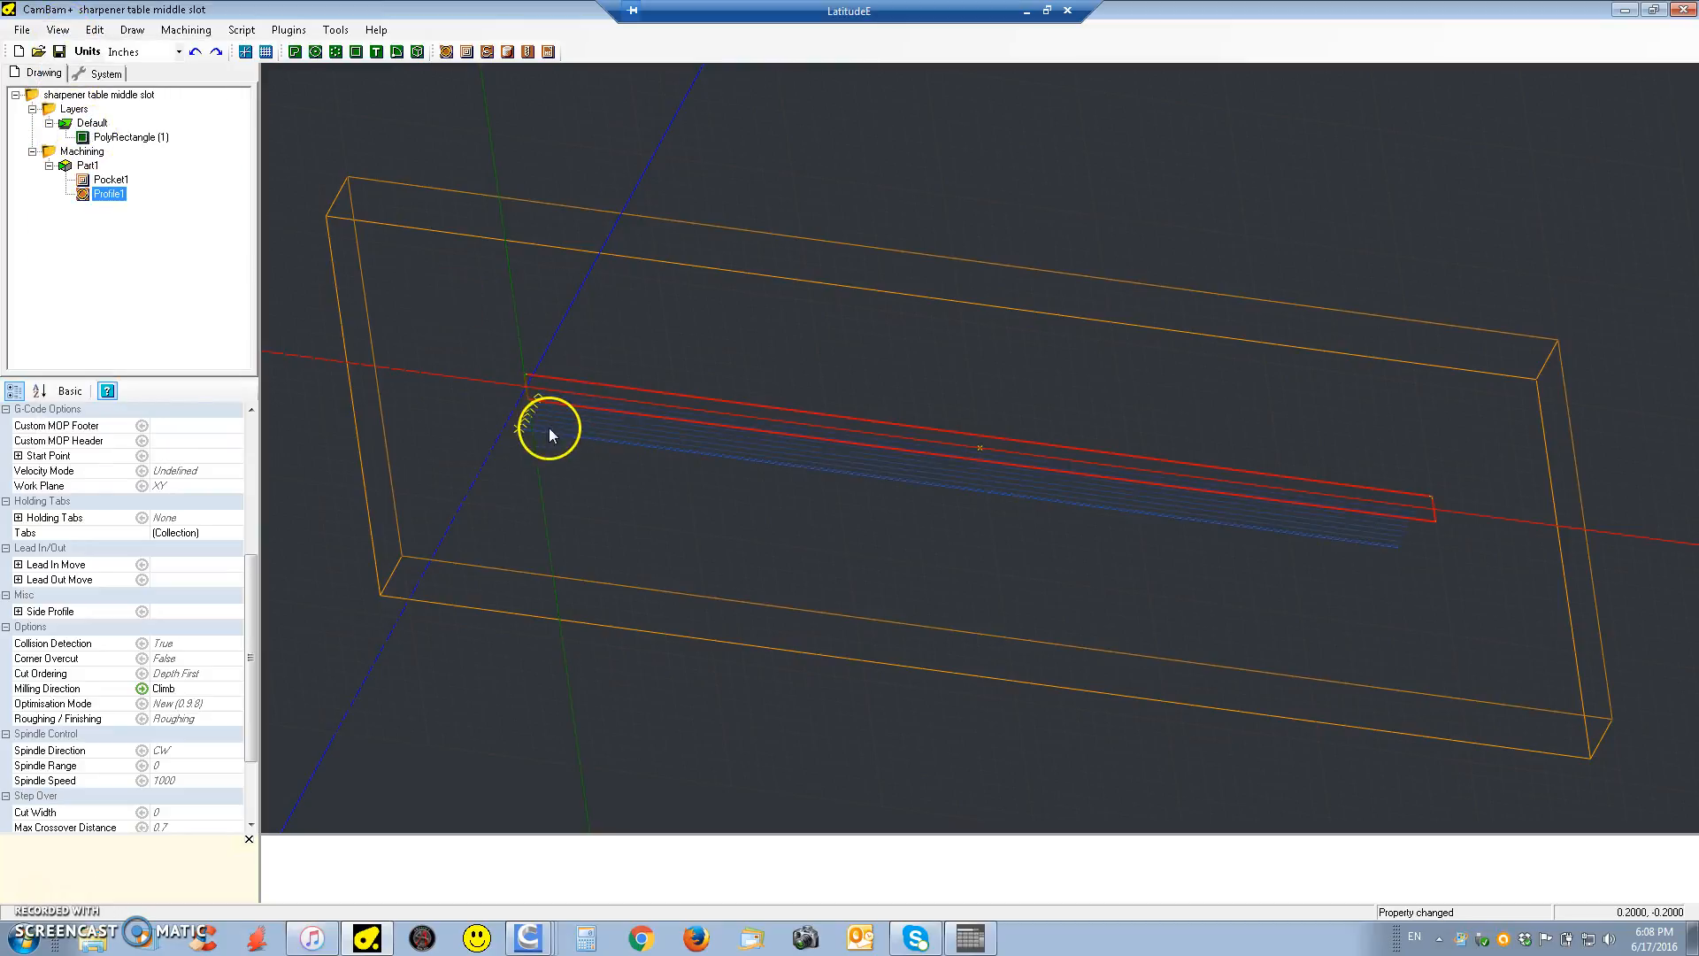
left_click(558, 462)
Examine the stacked toolpath passes up close at the slot's origin end, from the top level to the deepest one
scroll(557, 462, "up", 3)
scroll(541, 379, "up", 2)
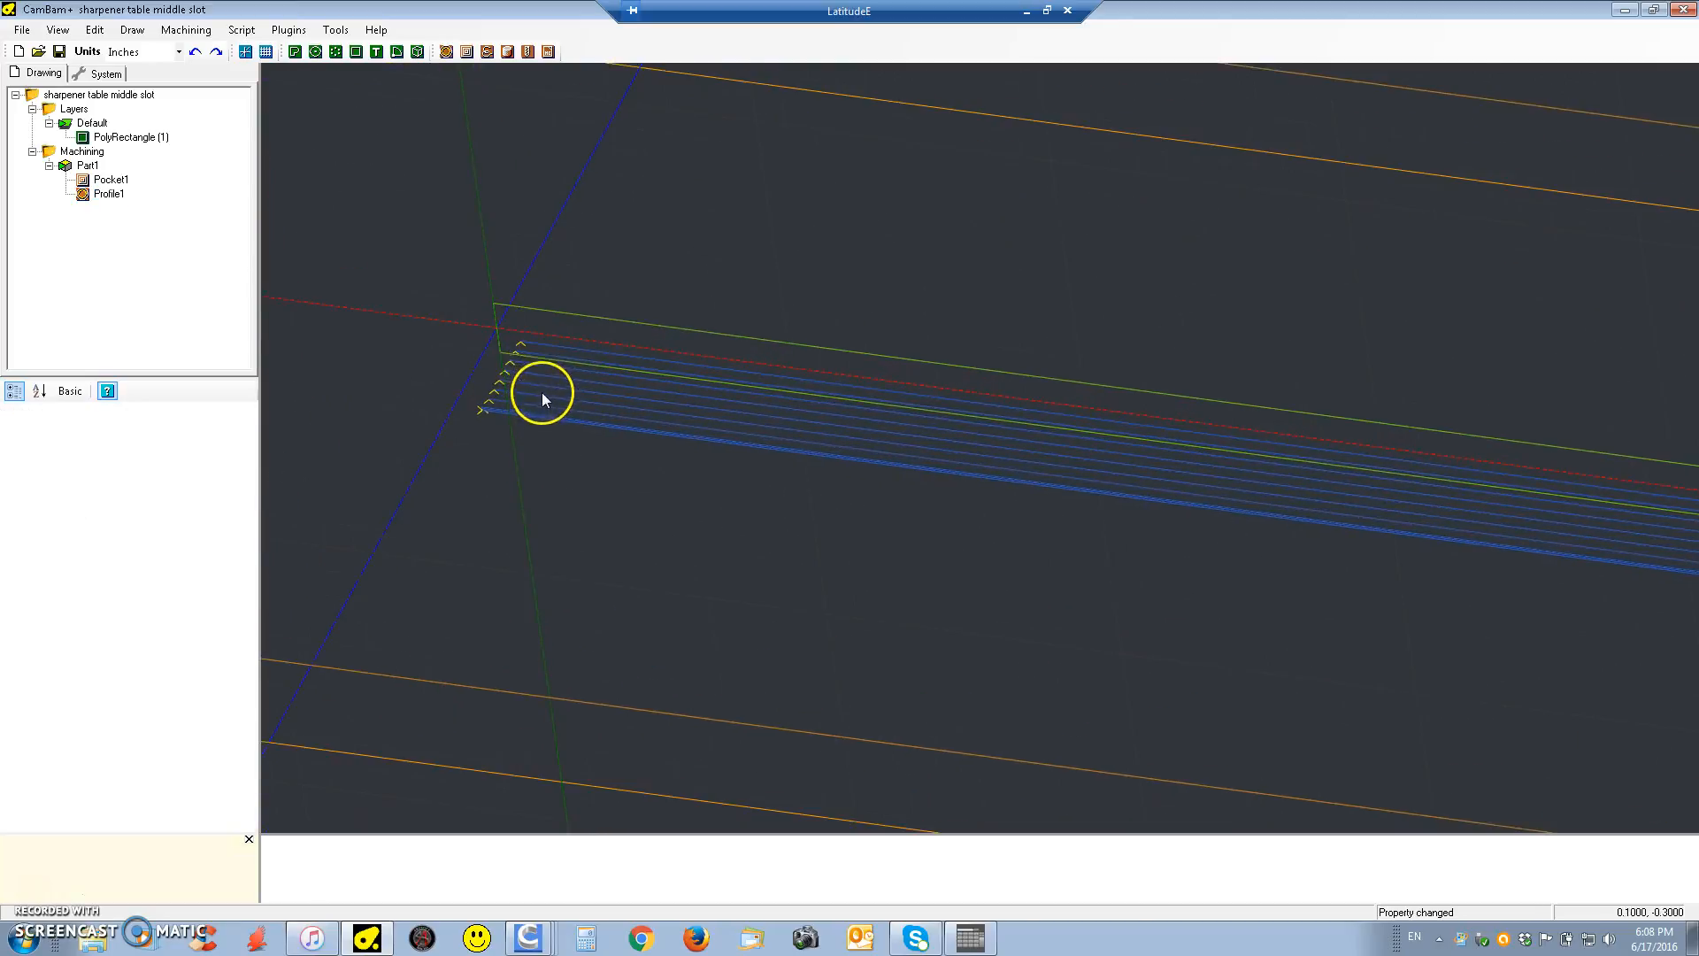
scroll(542, 380, "up", 3)
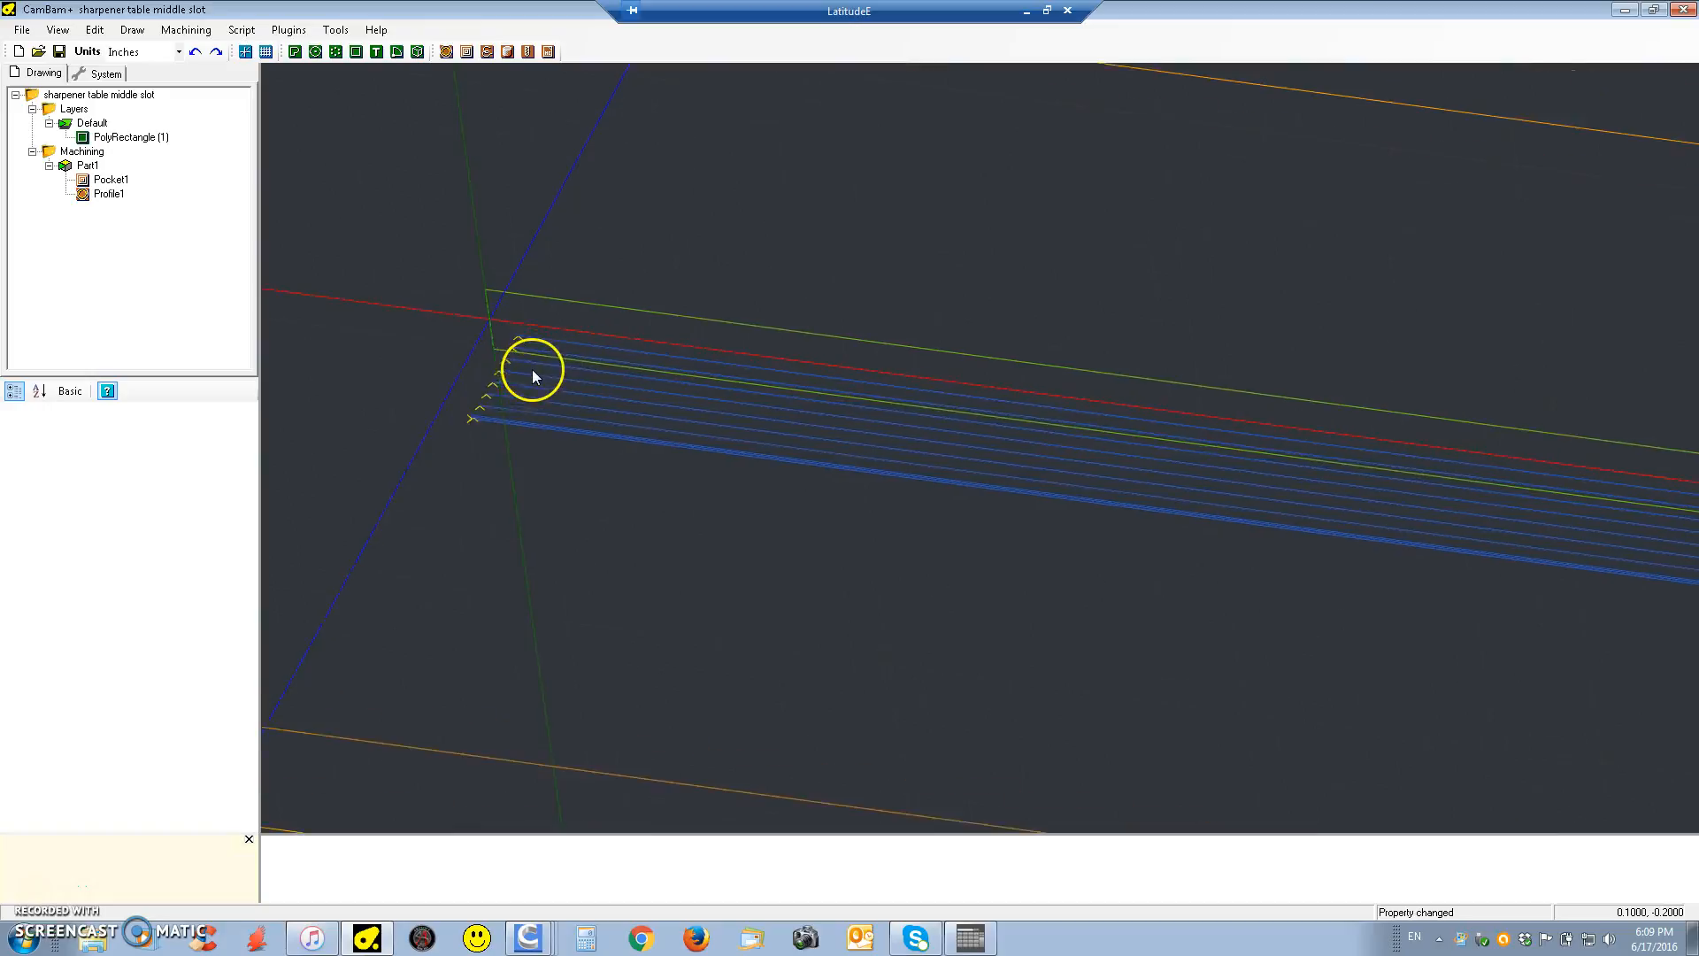
scroll(516, 345, "up", 1)
middle_click_drag(517, 345, 575, 440)
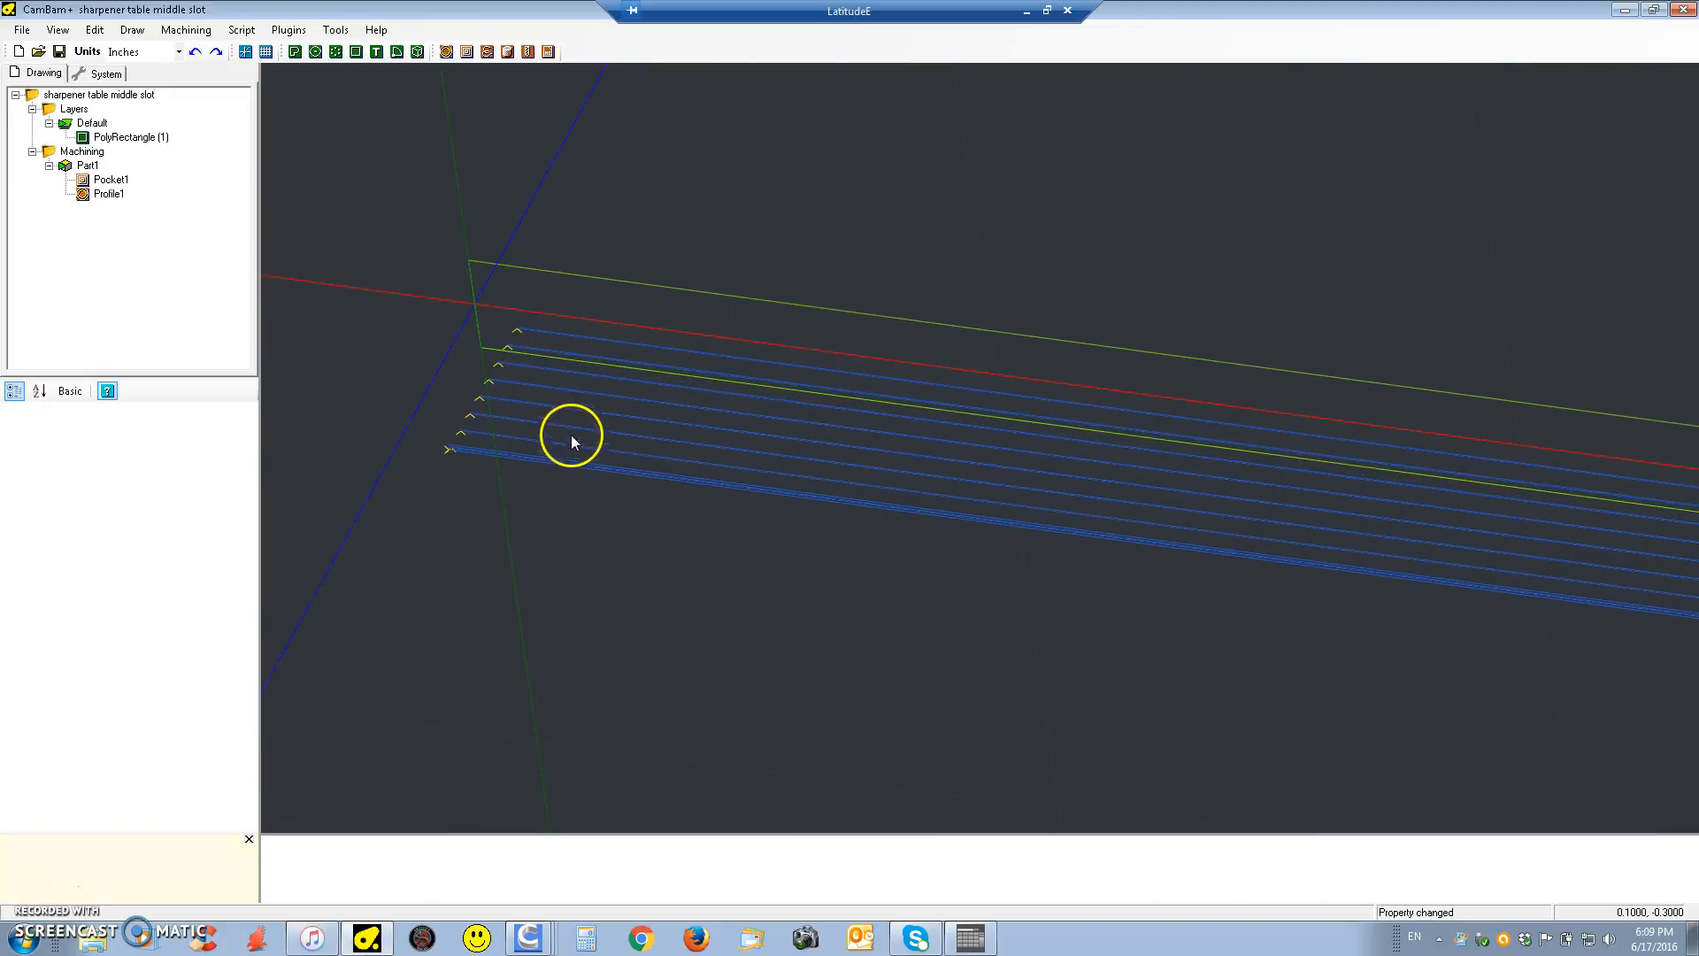
scroll(531, 359, "up", 2)
scroll(607, 469, "up", 3)
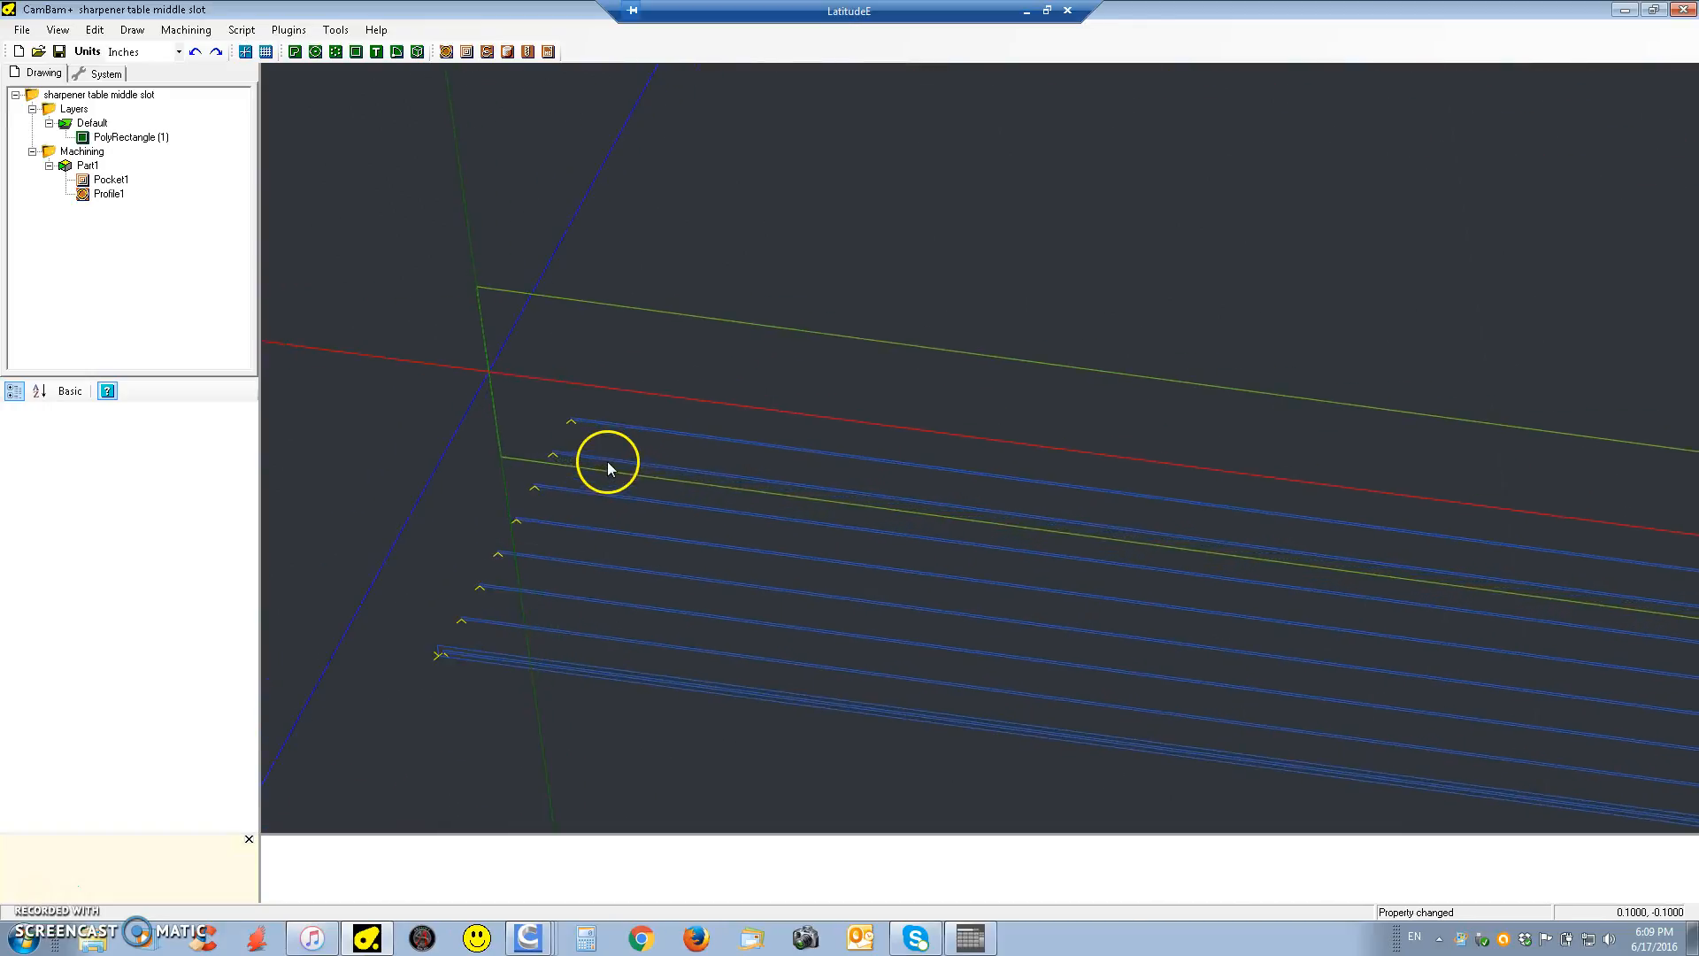
scroll(600, 452, "up", 2)
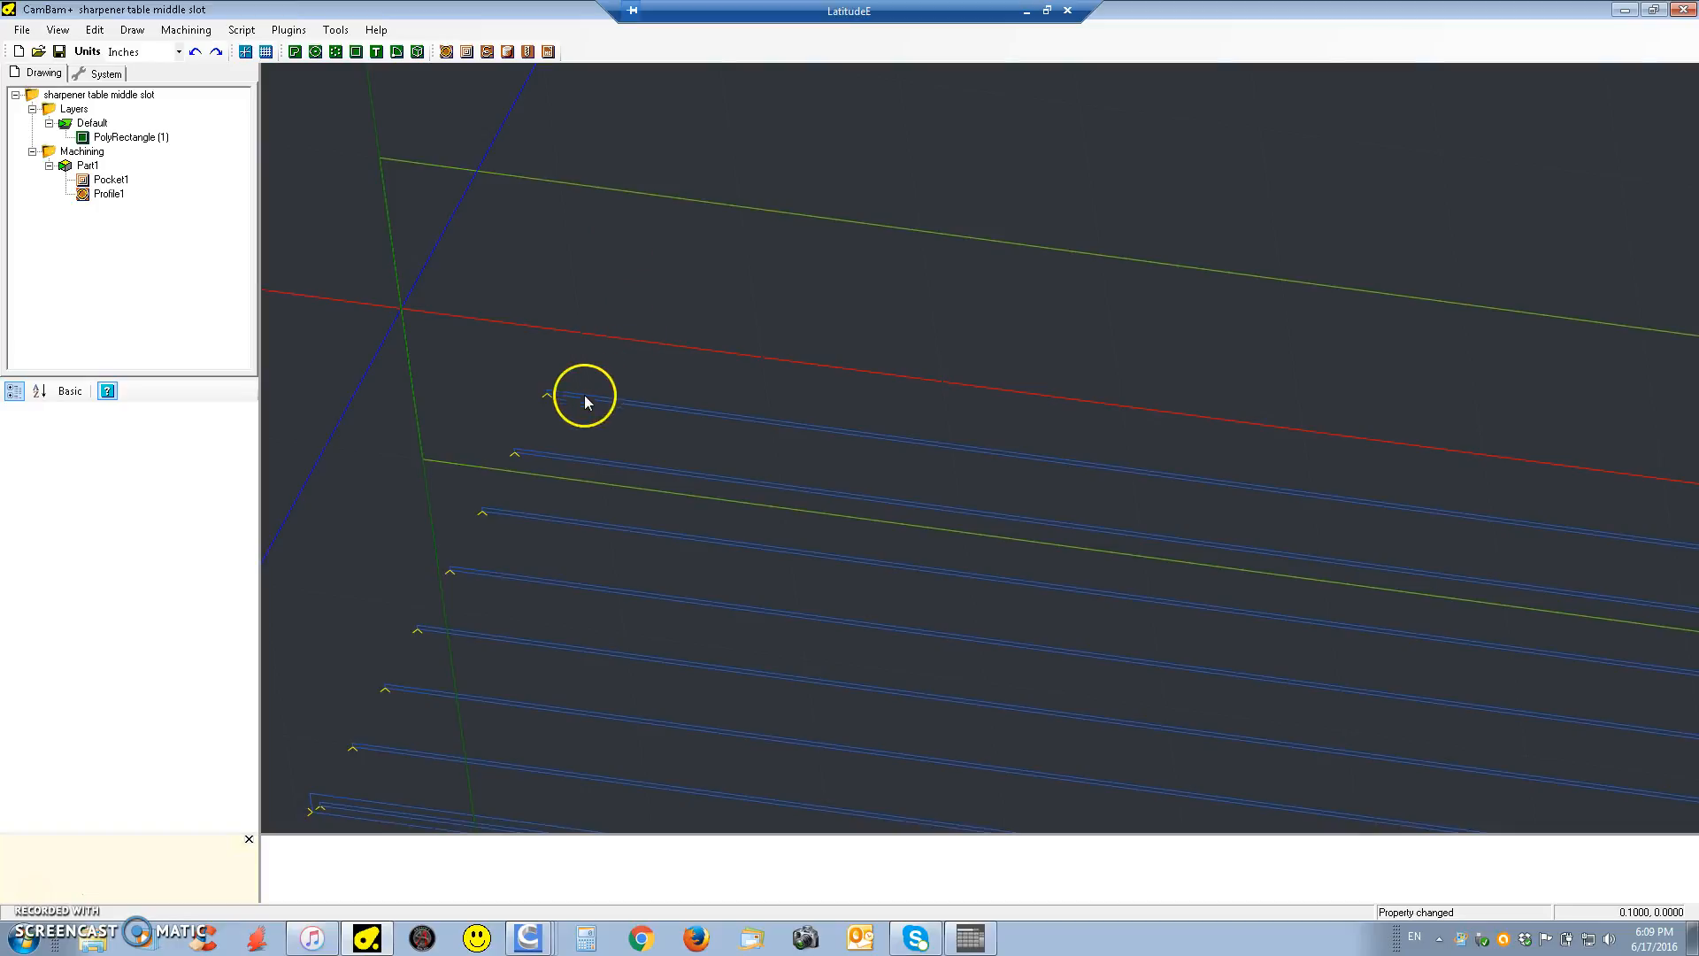
scroll(564, 409, "up", 4)
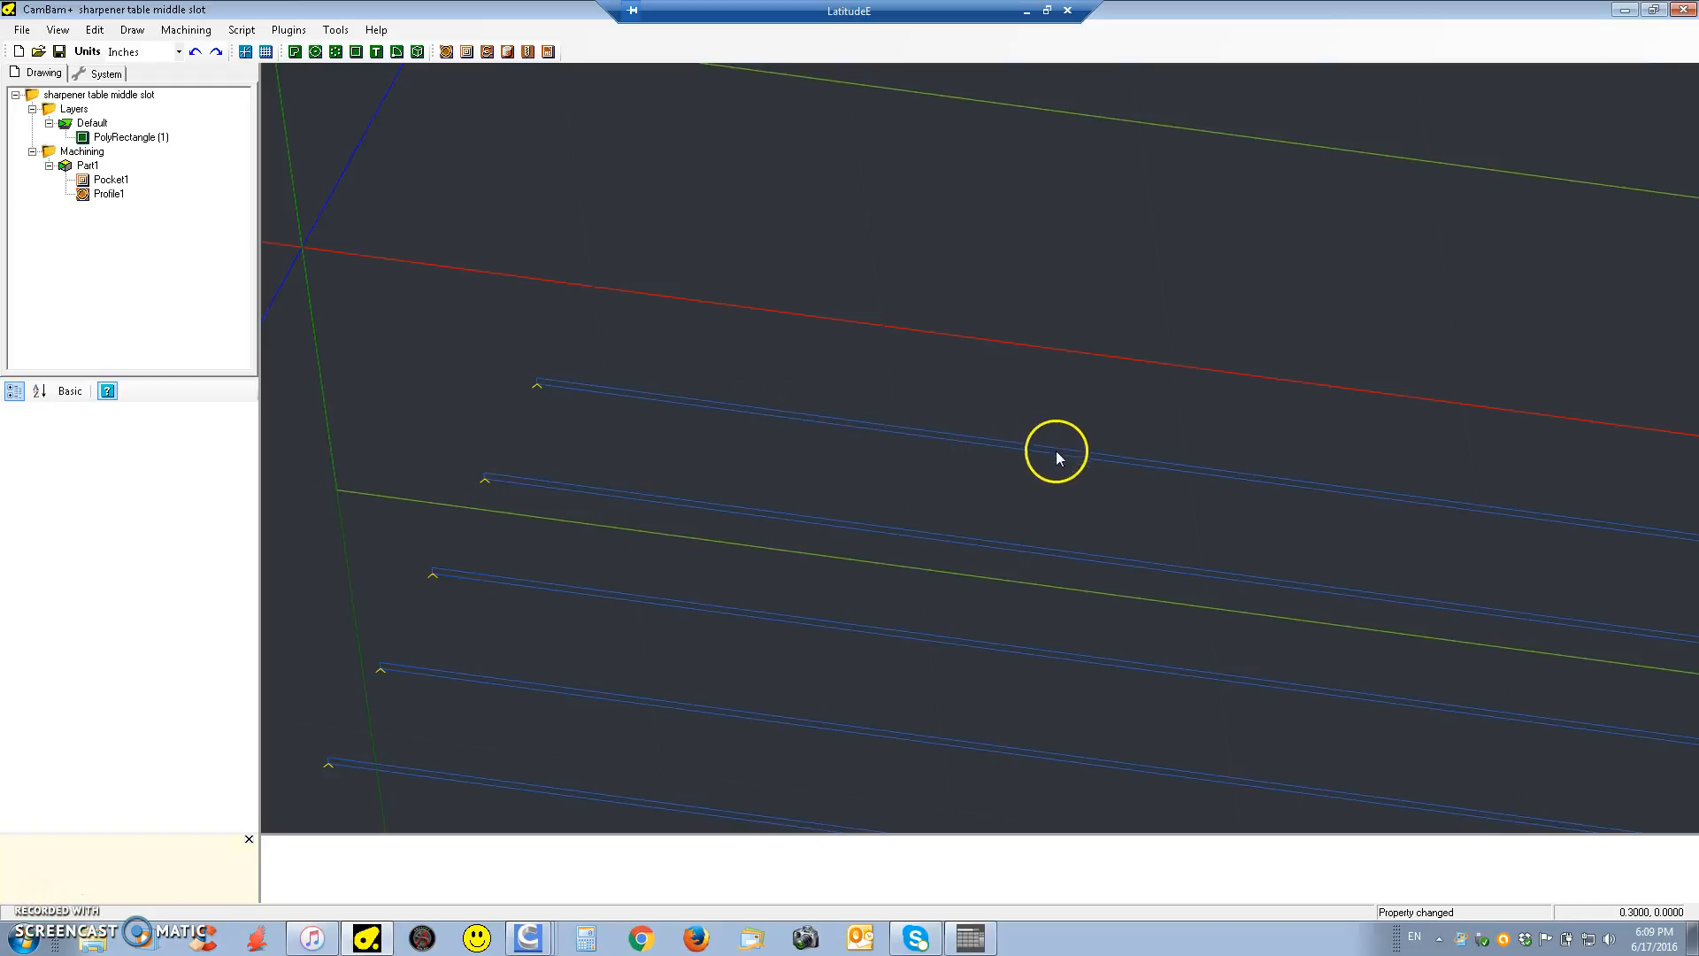
scroll(464, 407, "down", 3)
scroll(462, 405, "down", 2)
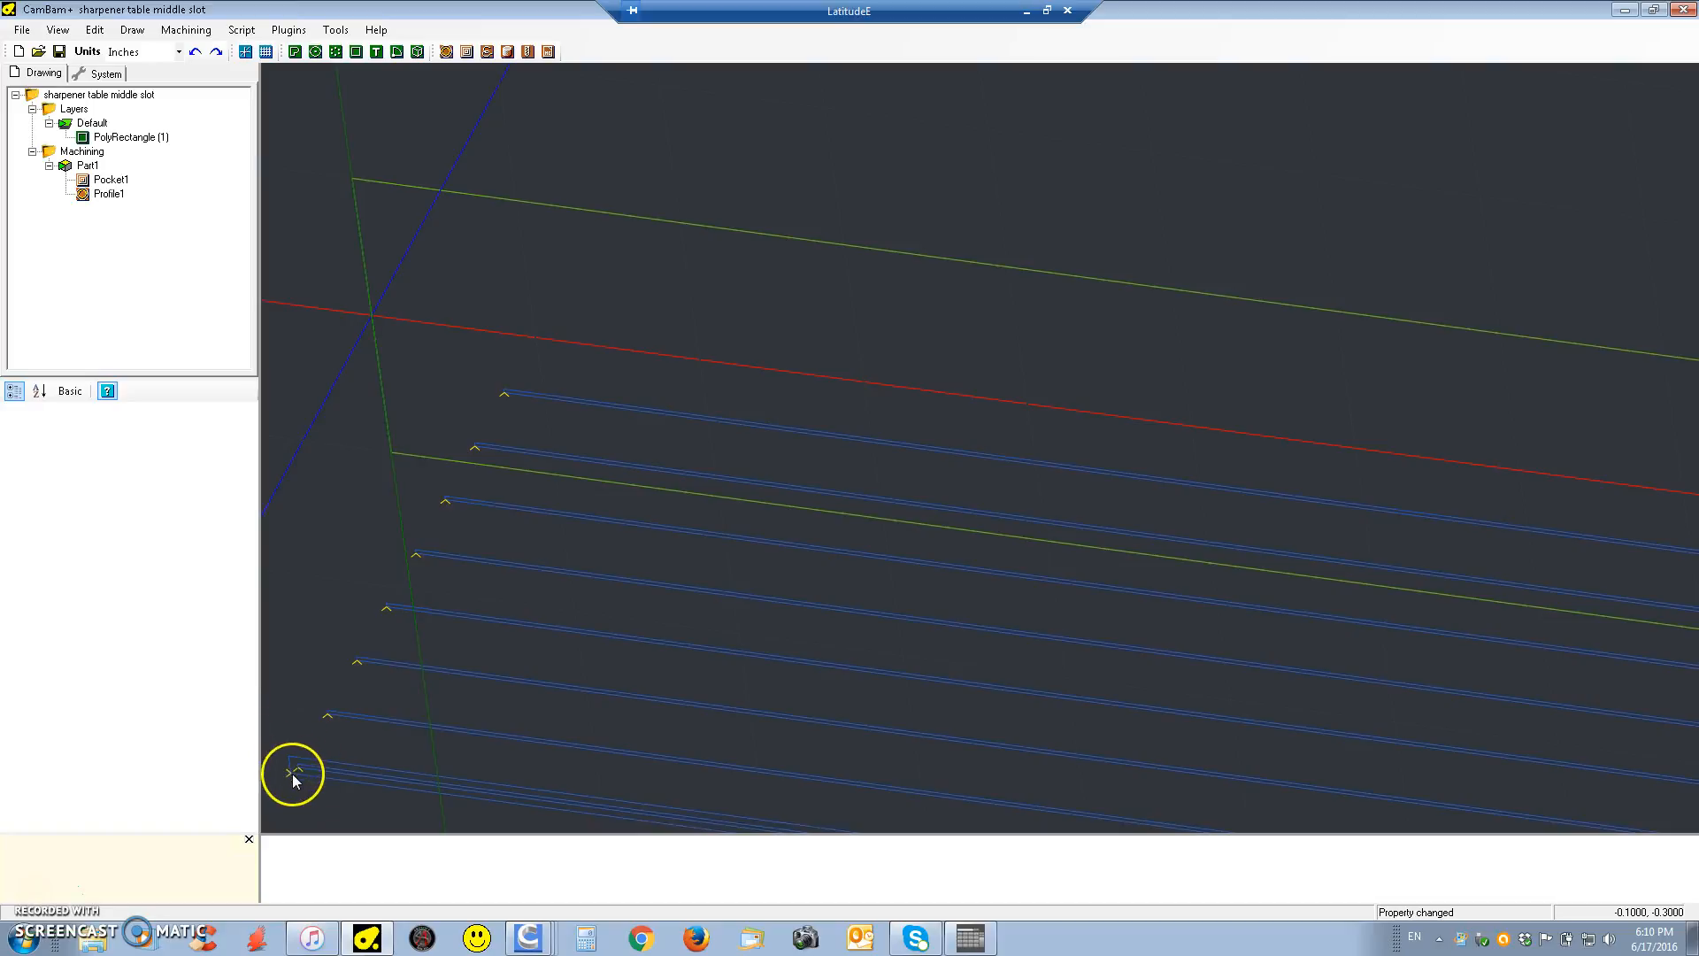
middle_click_drag(311, 780, 443, 641)
scroll(442, 640, "up", 3)
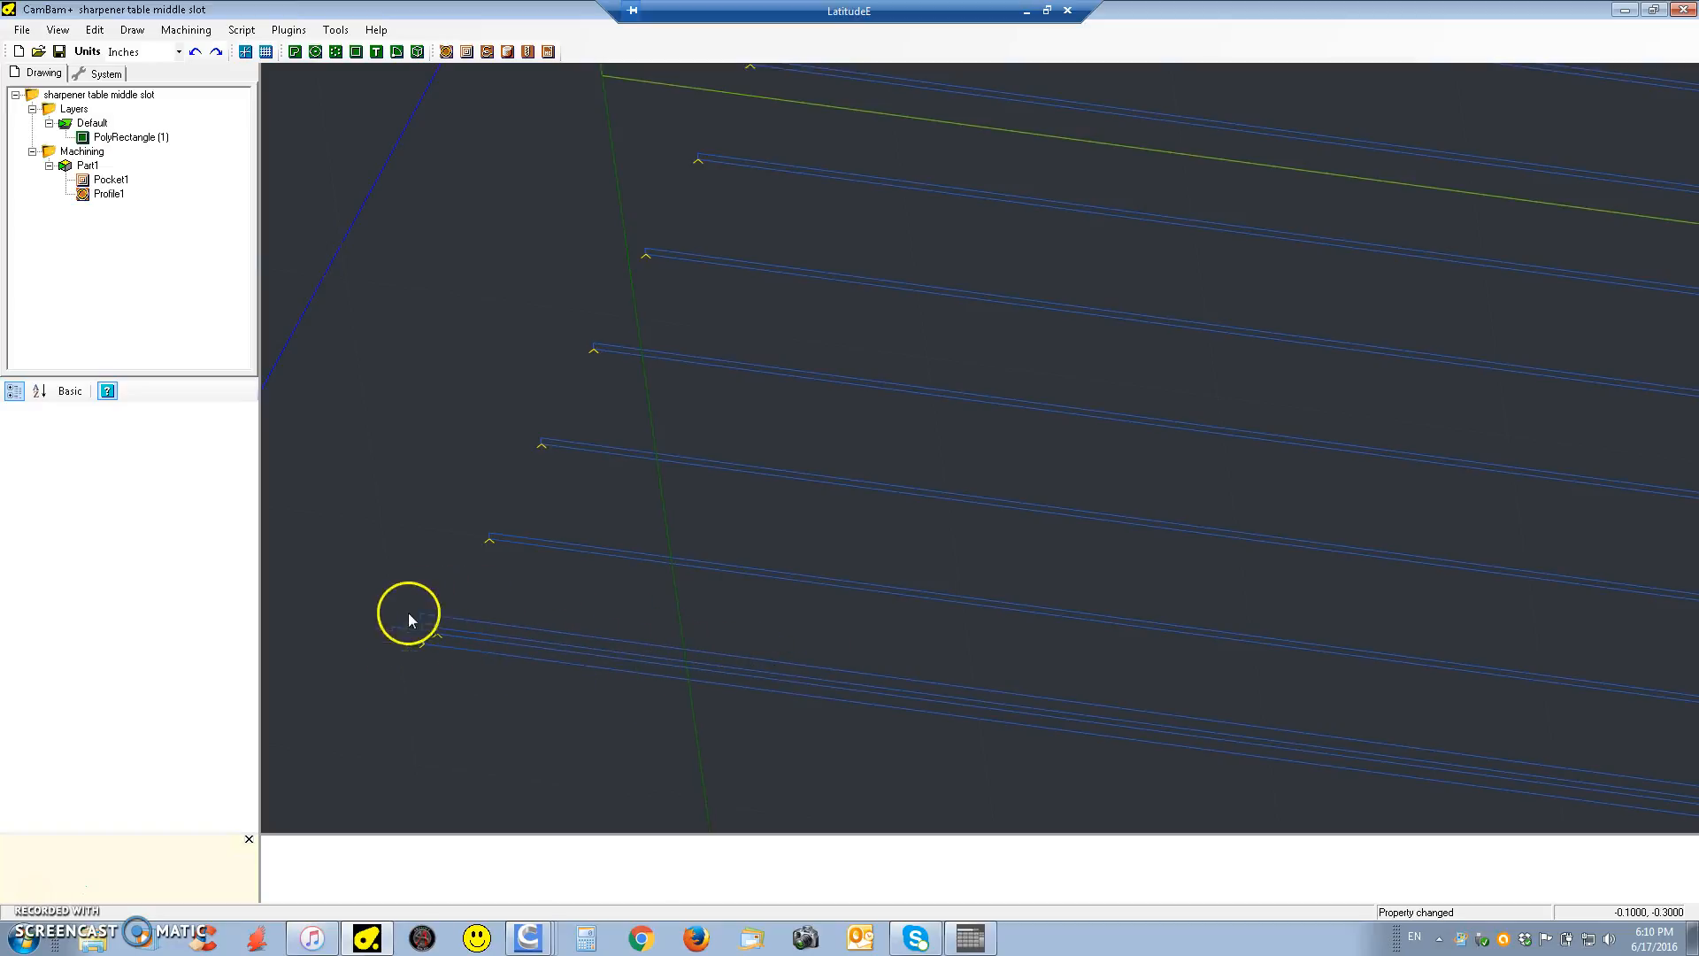
scroll(442, 423, "down", 3)
scroll(442, 428, "down", 1)
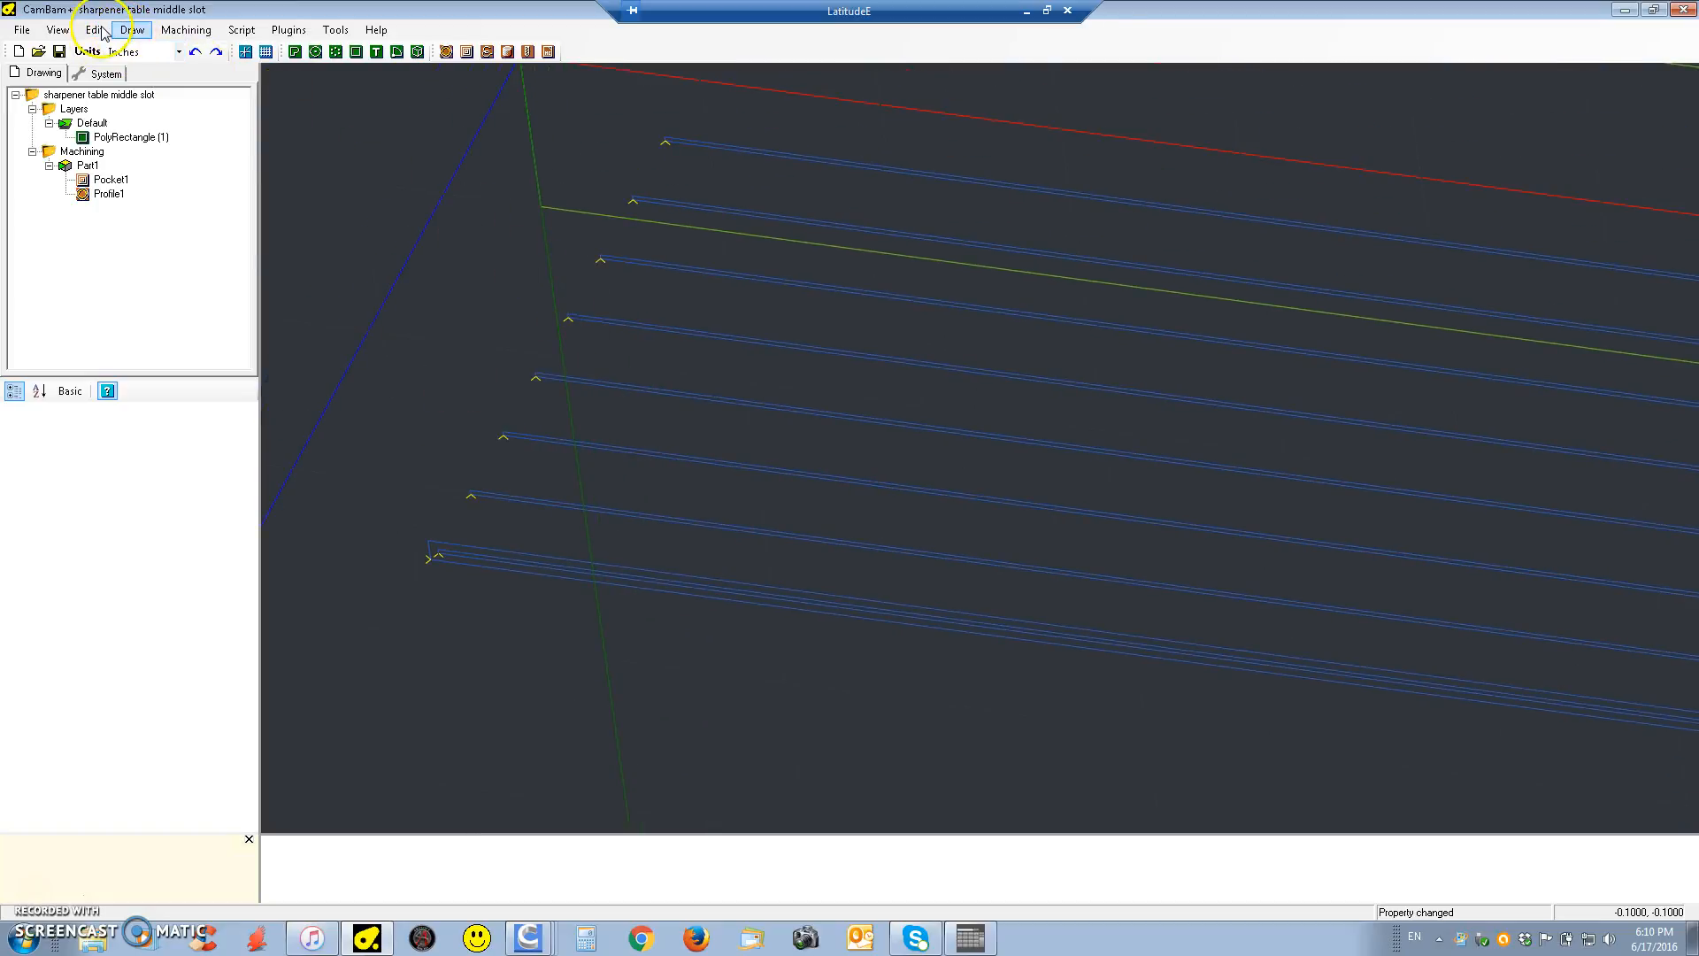
Produce the G-code for the slot, overwriting the existing file sharpener table middle slot.nc
left_click(185, 30)
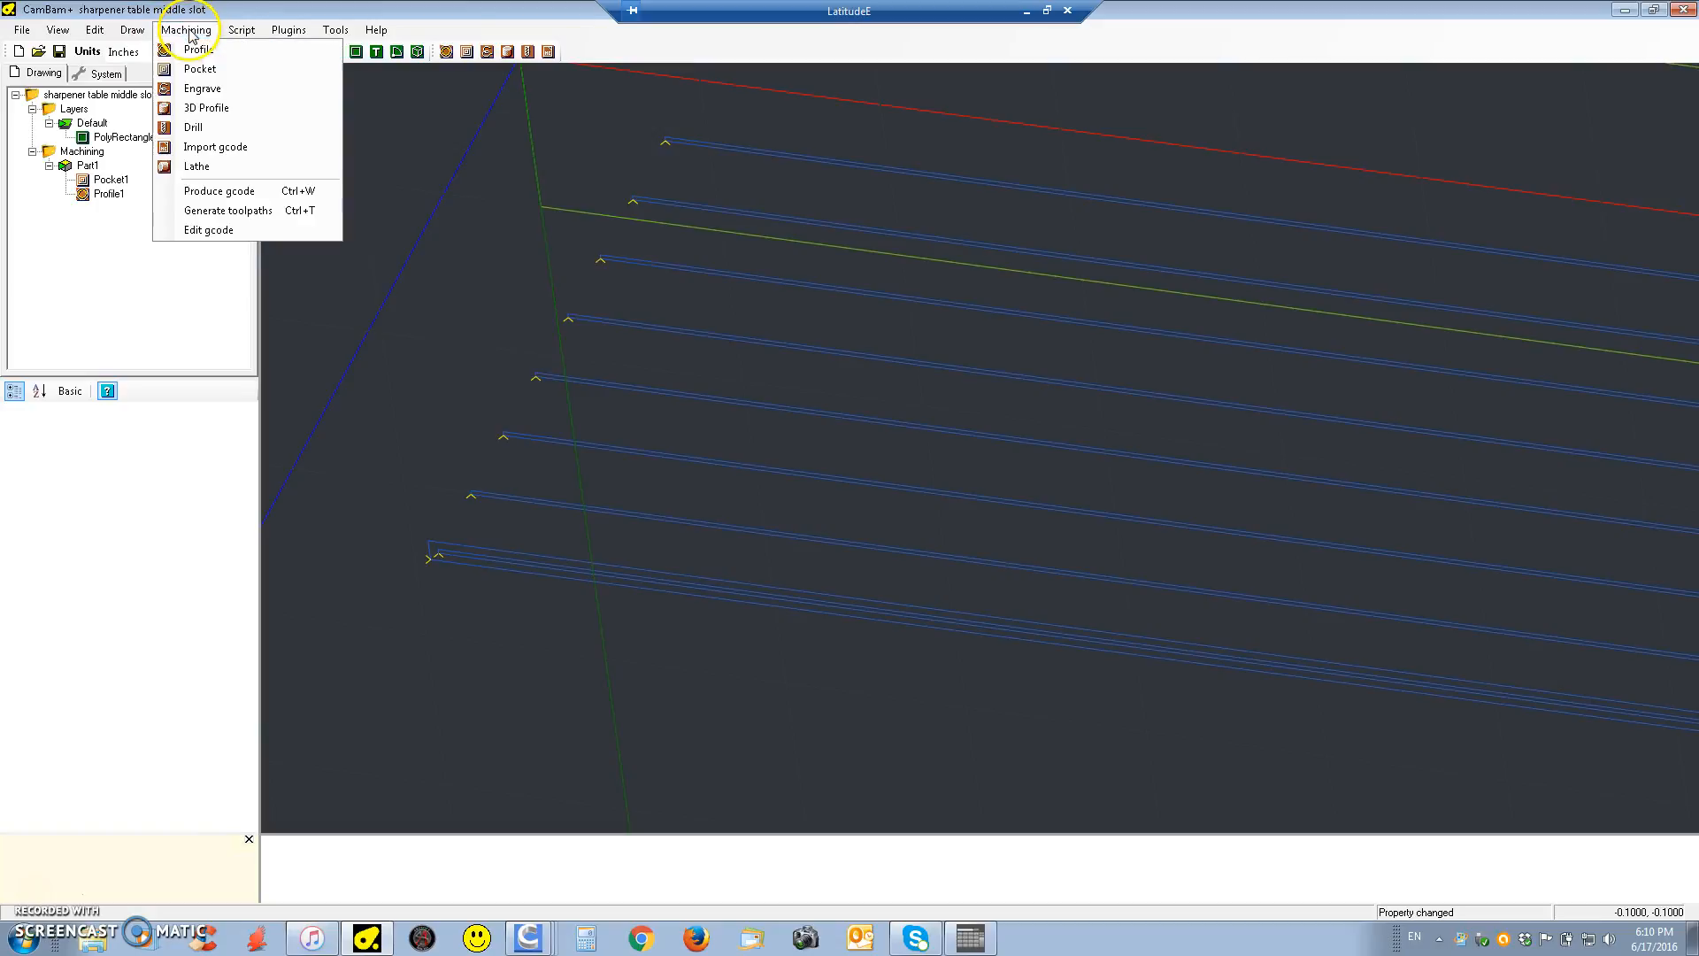
left_click(225, 192)
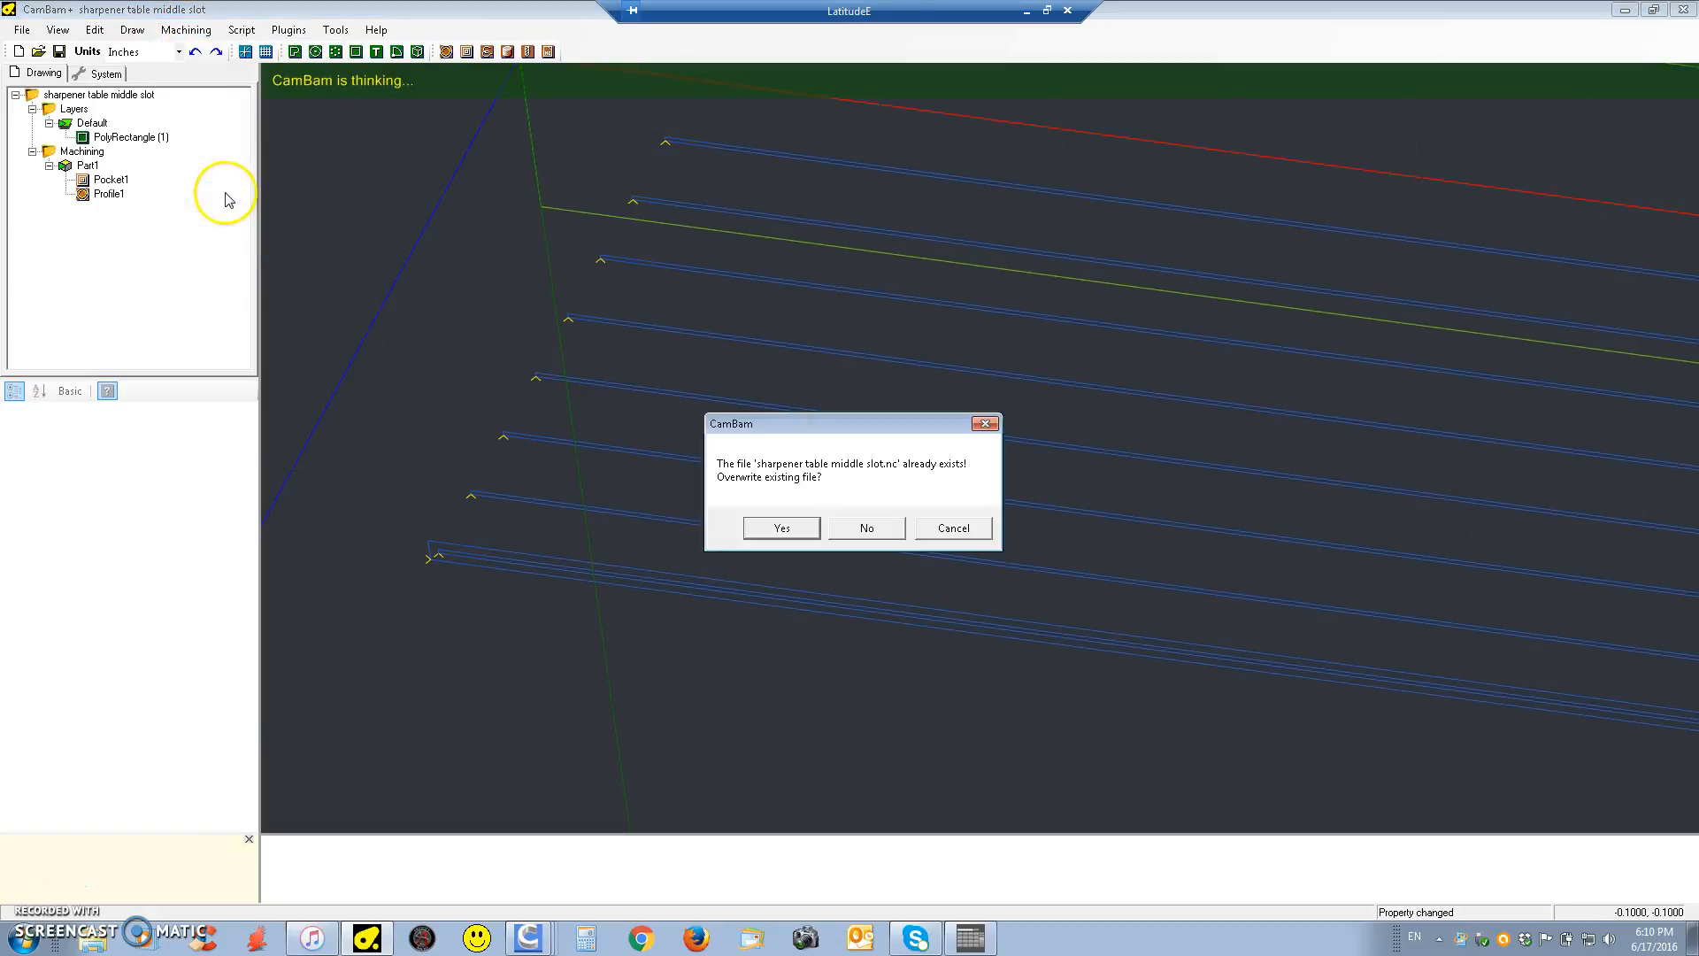
left_click(783, 529)
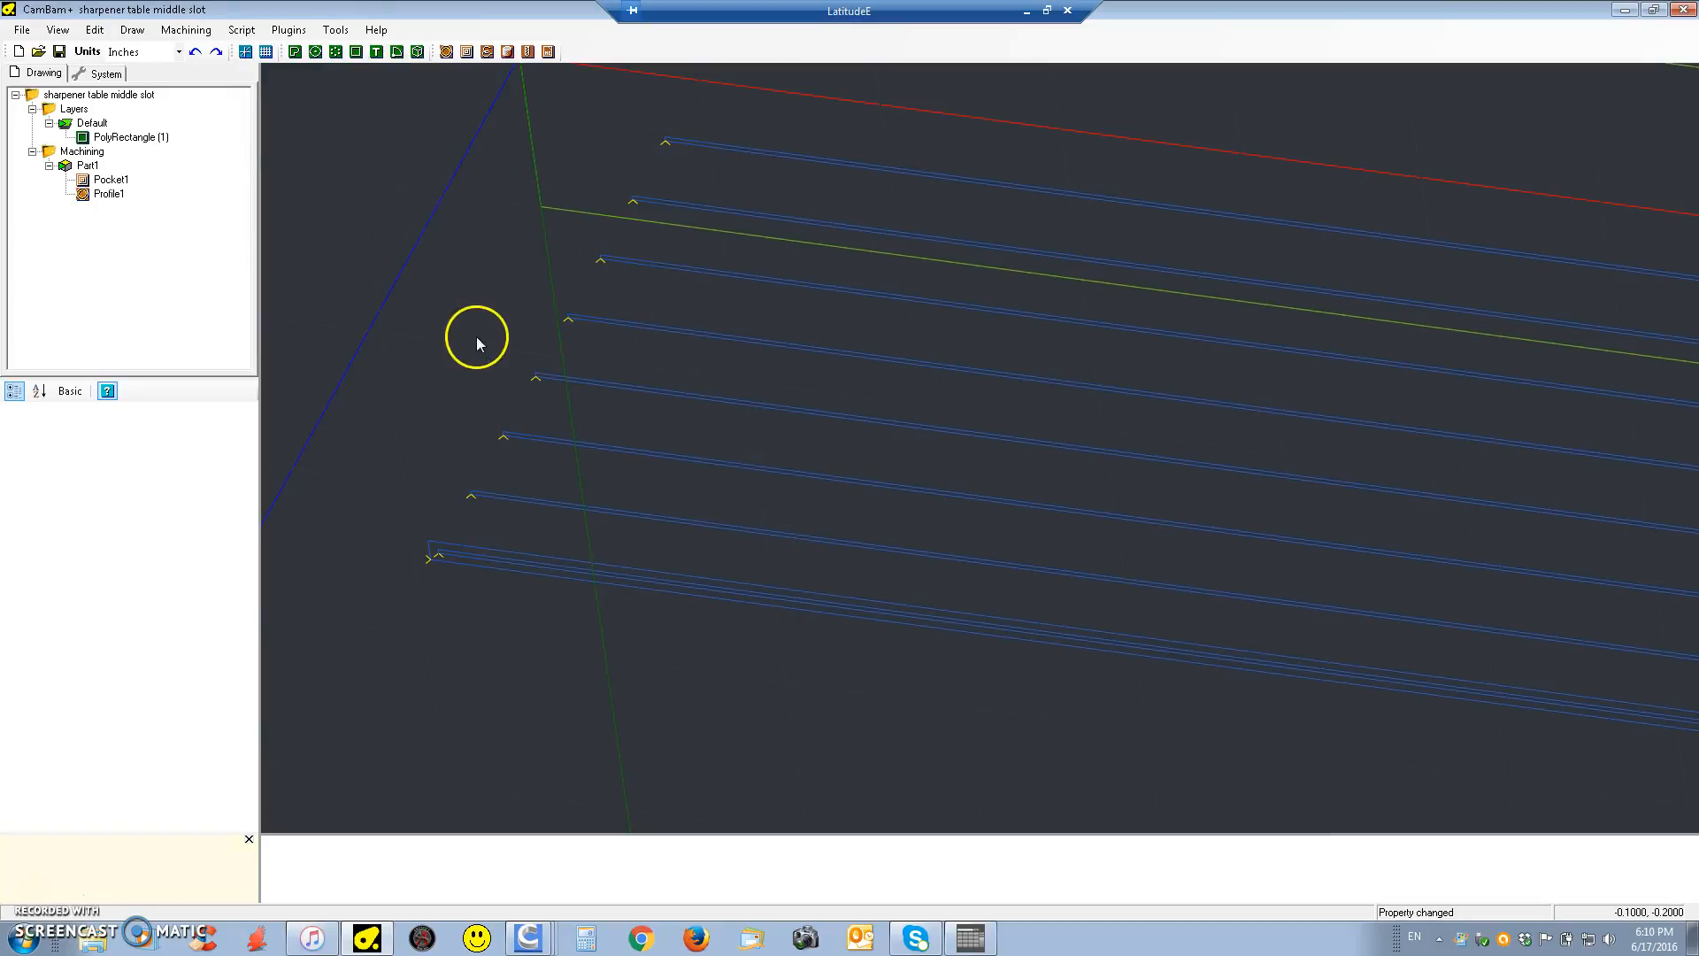
Reset the drawing to the flat top view and open the G-code in the CutViewer Mill simulator
double_click(561, 339, "alt")
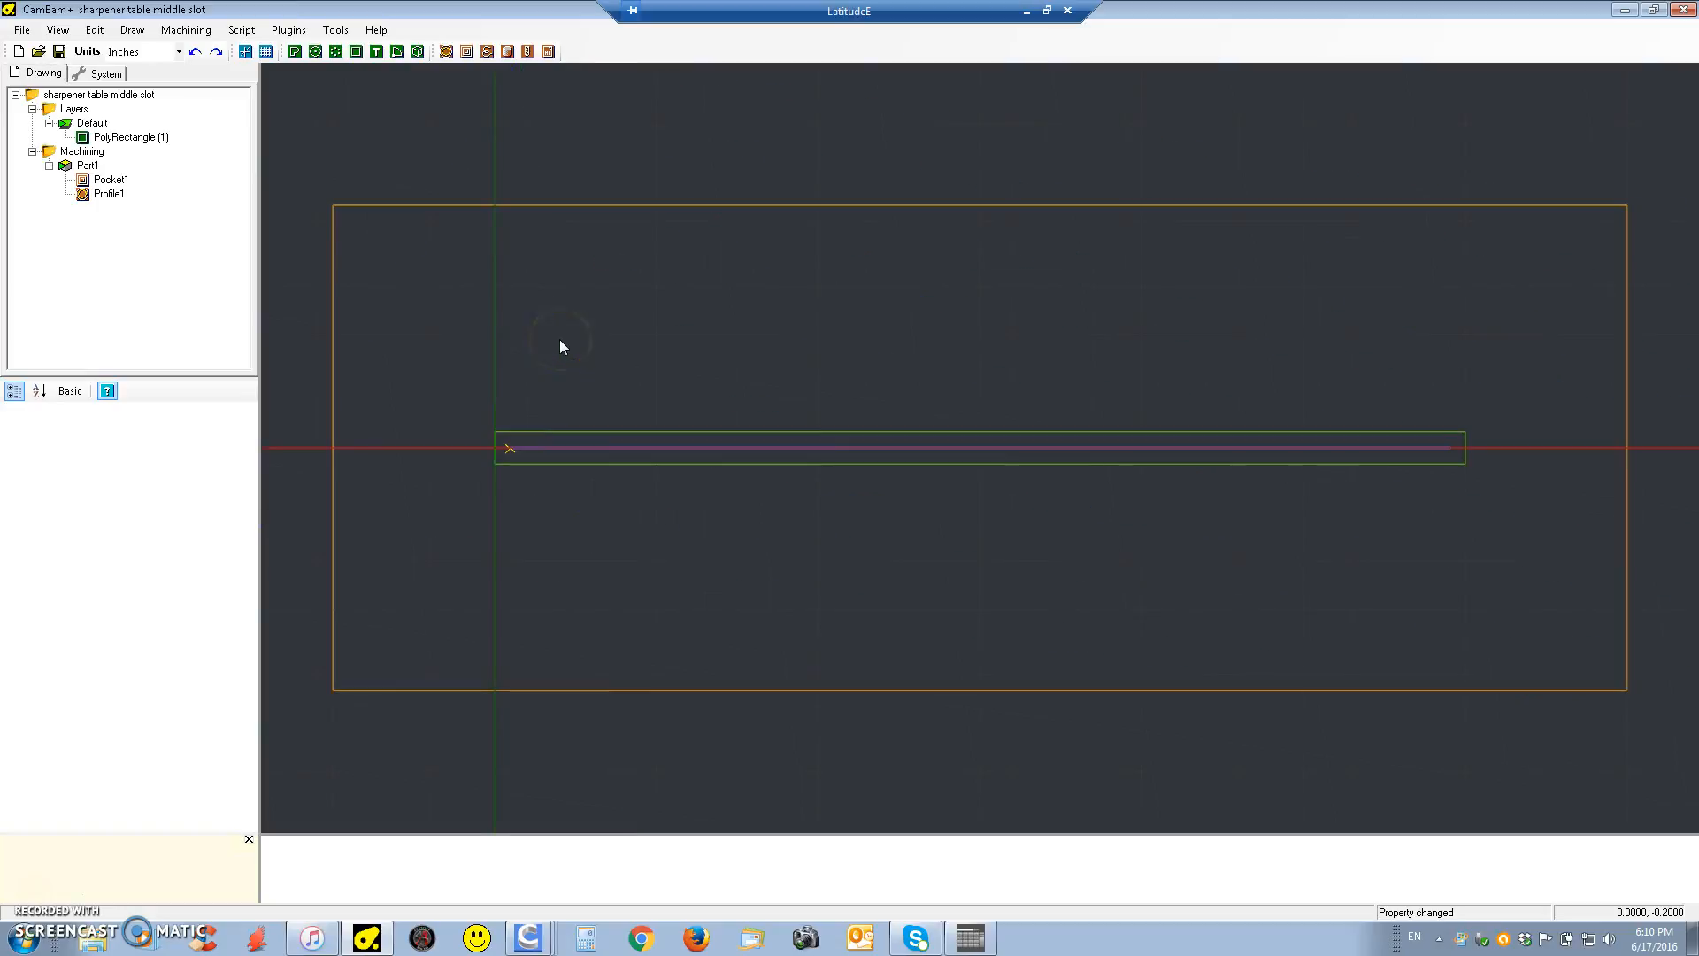
left_click(341, 39)
left_click(412, 244)
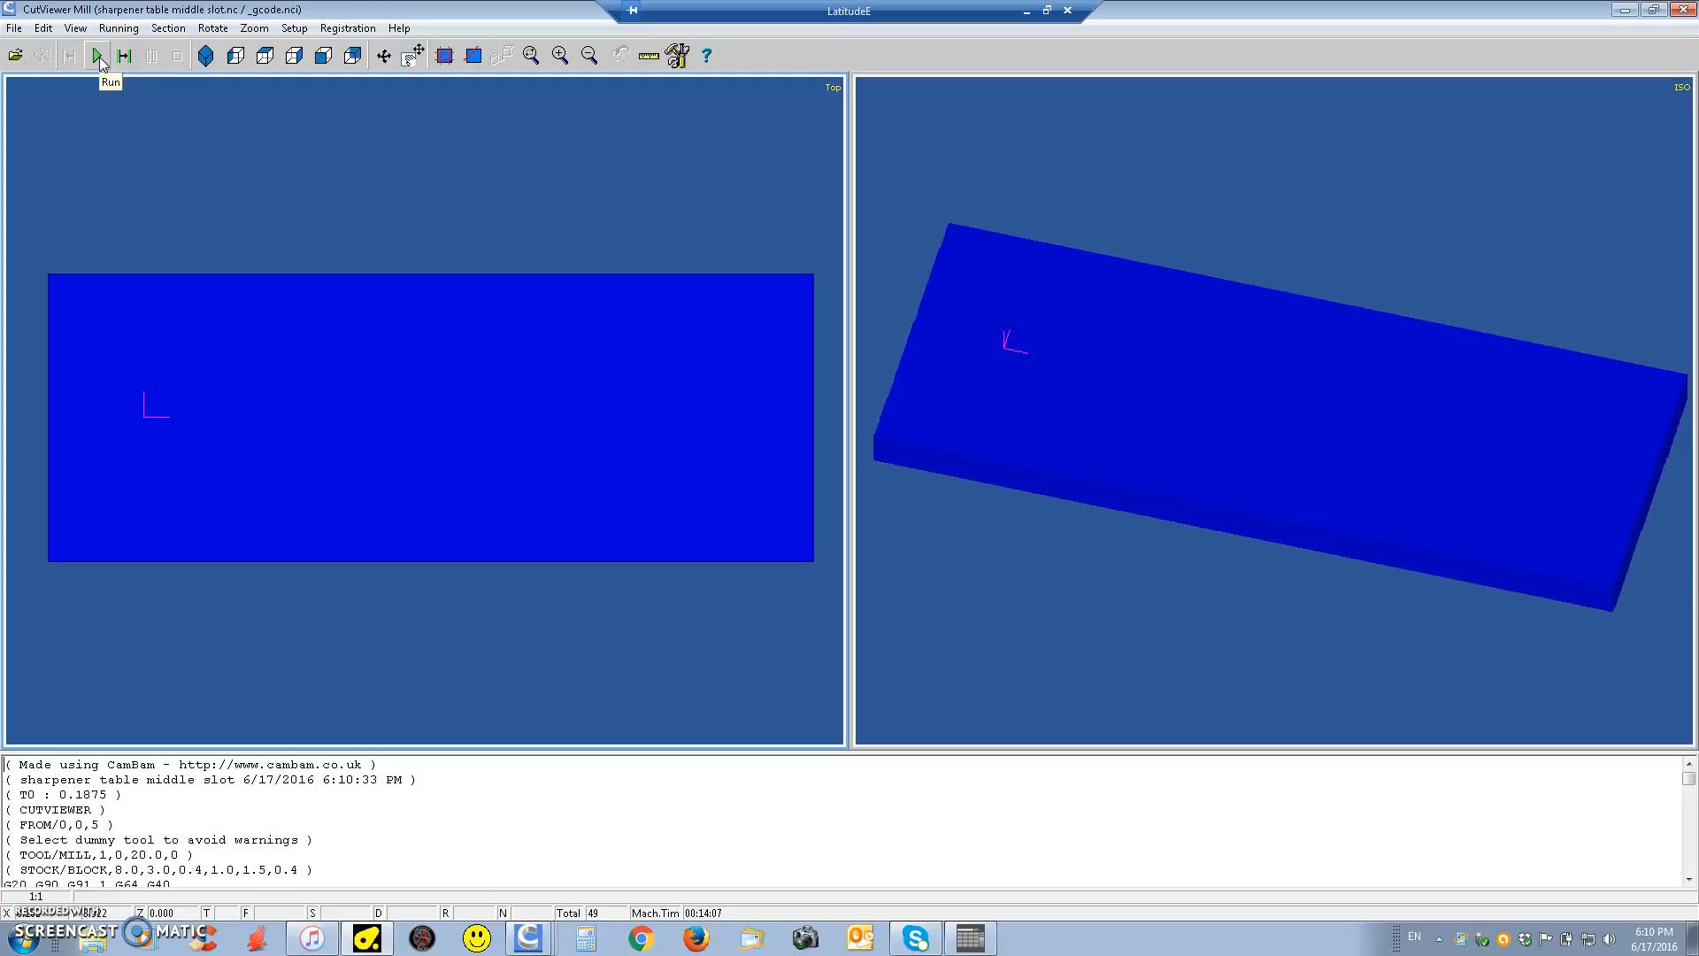
Run the milling simulation of the slot through to the end of the program
left_click(126, 58)
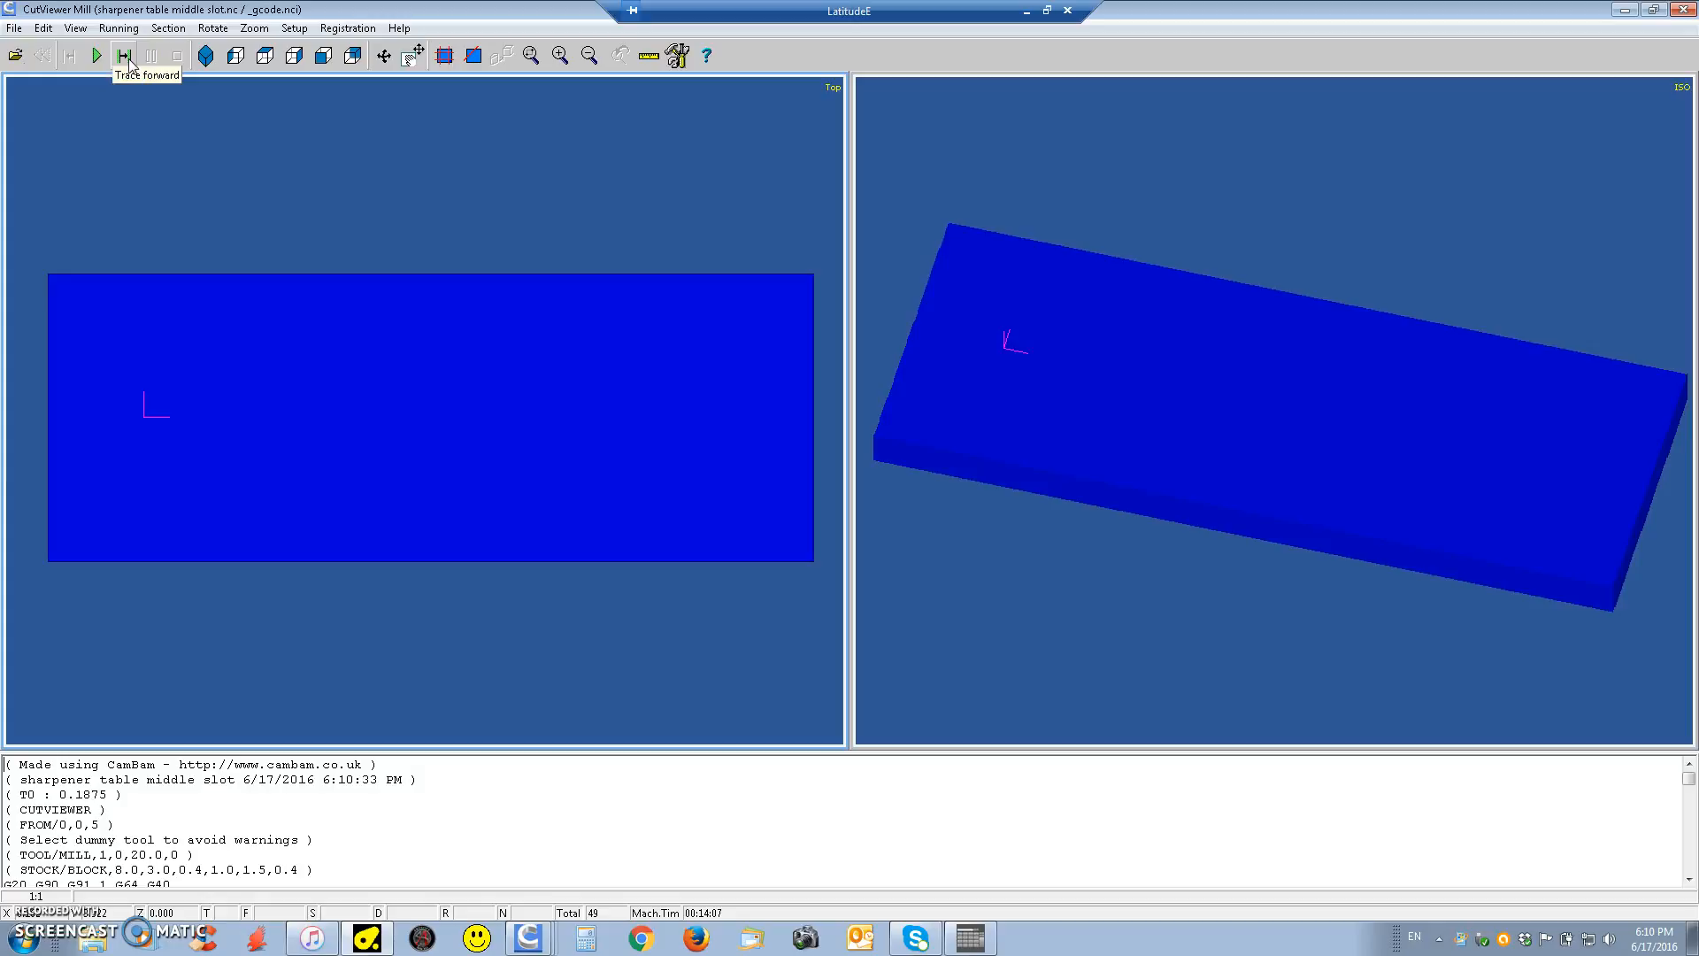
left_click(94, 57)
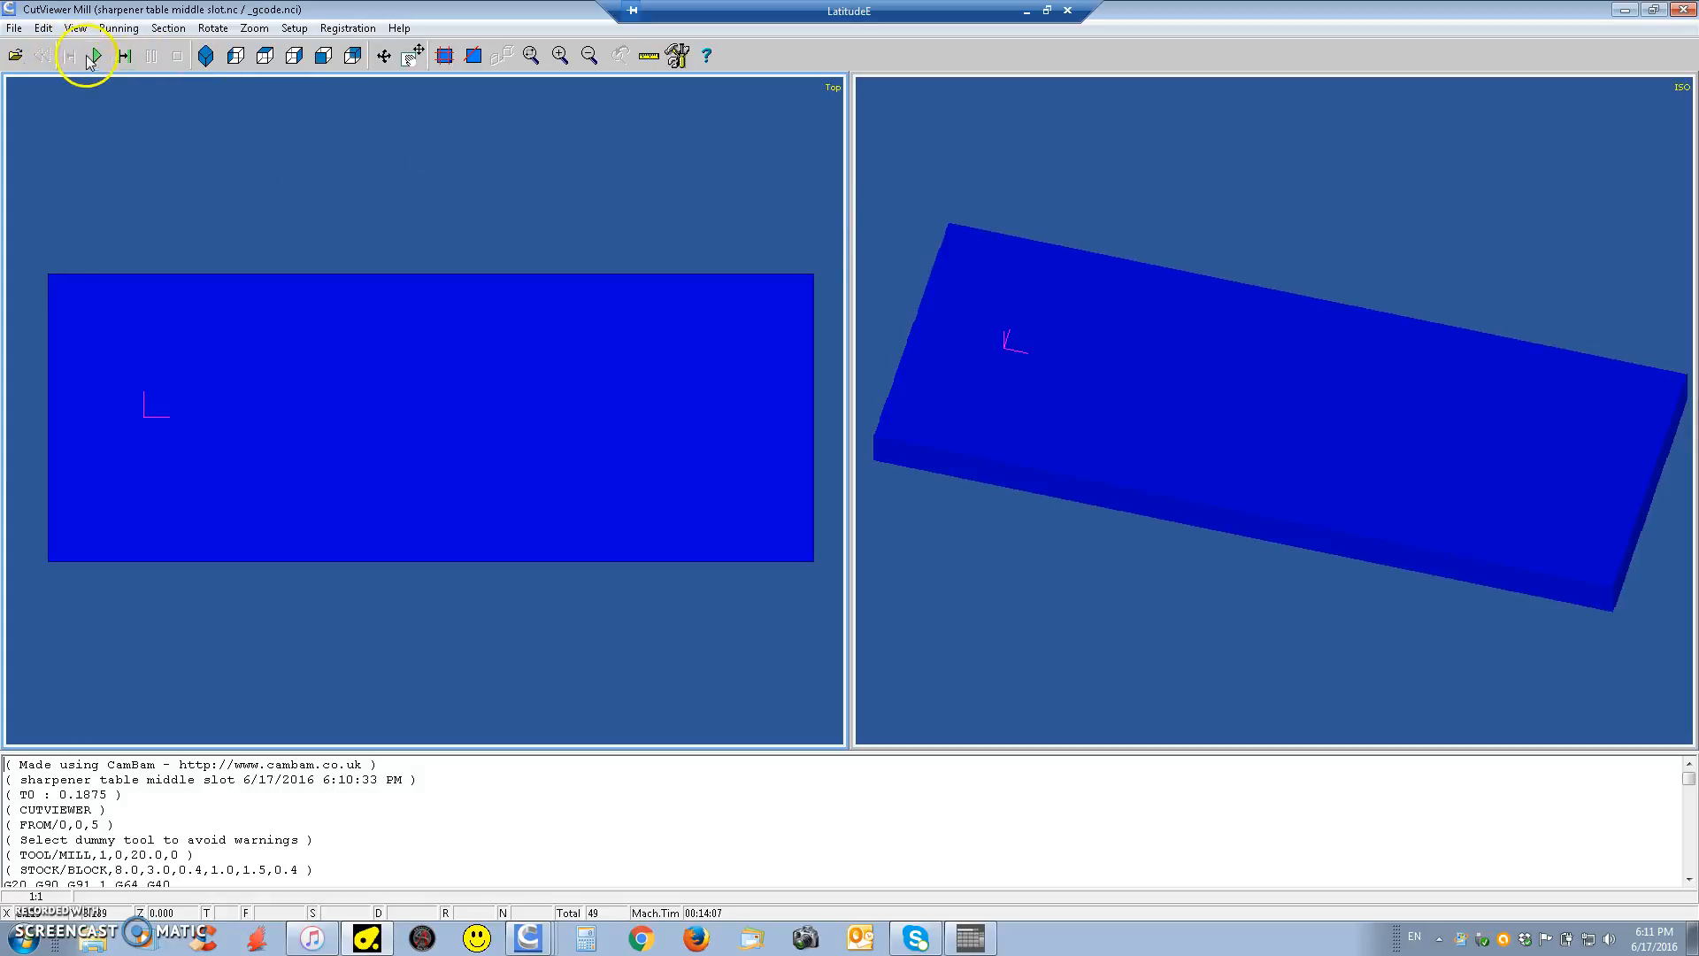
left_click(740, 342)
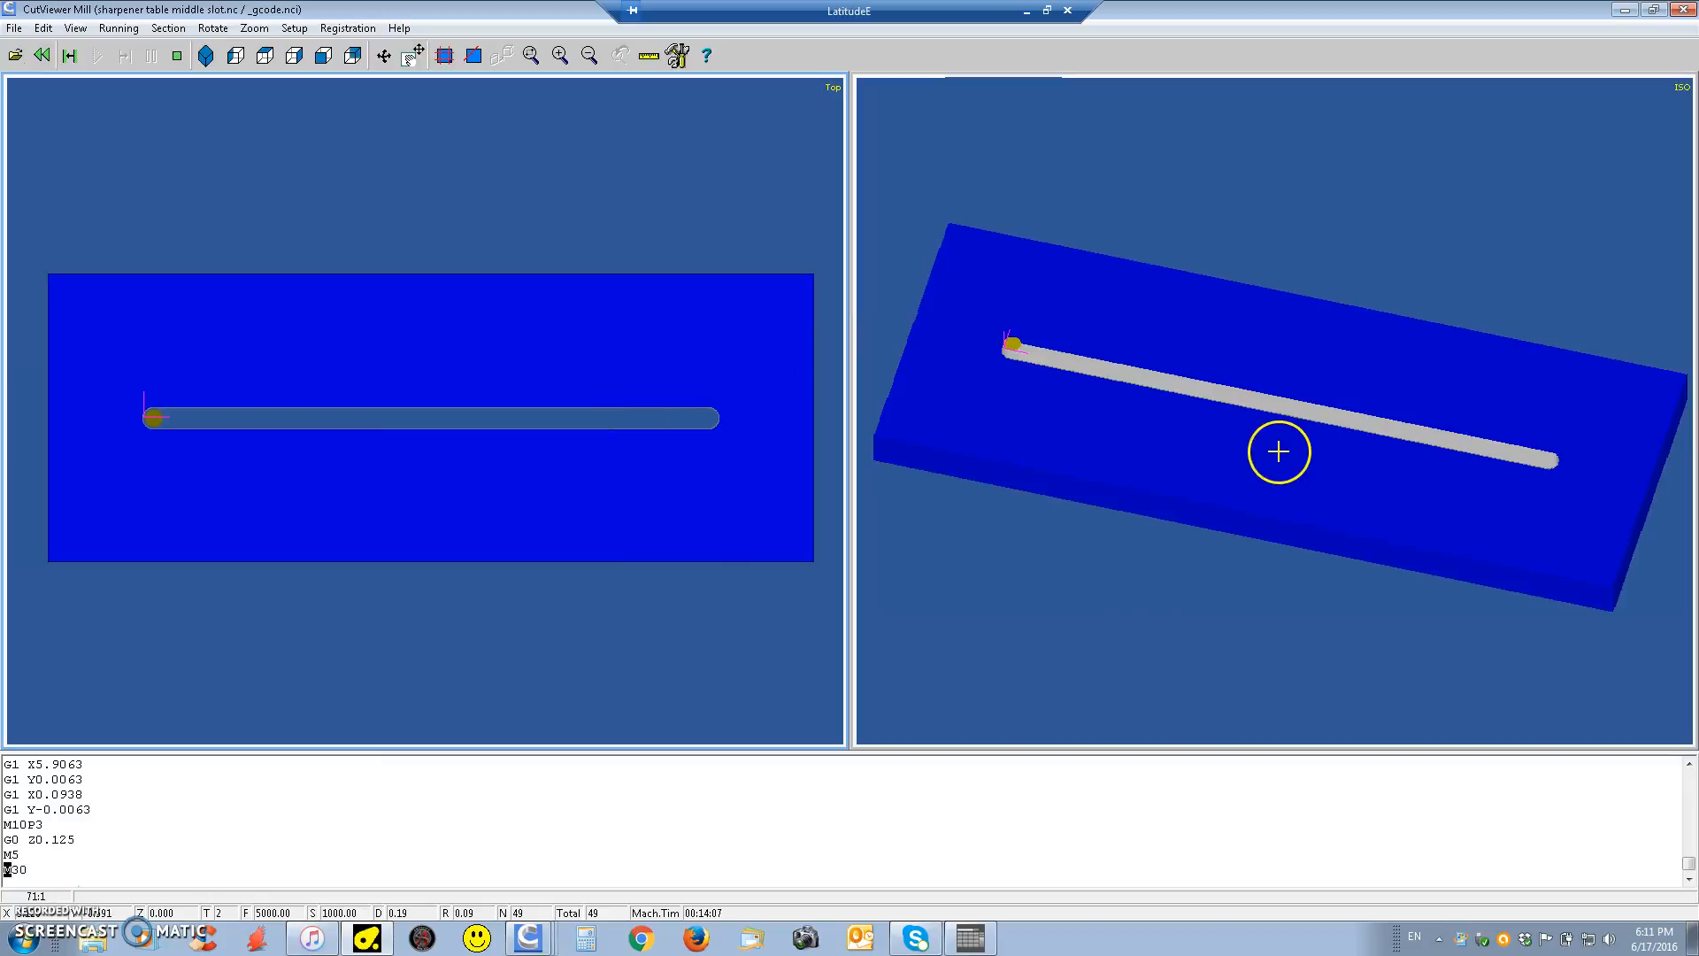
Section the simulated stock crosswise through the slot, remove the portion away from the origin, and inspect the cut face
left_click(386, 59)
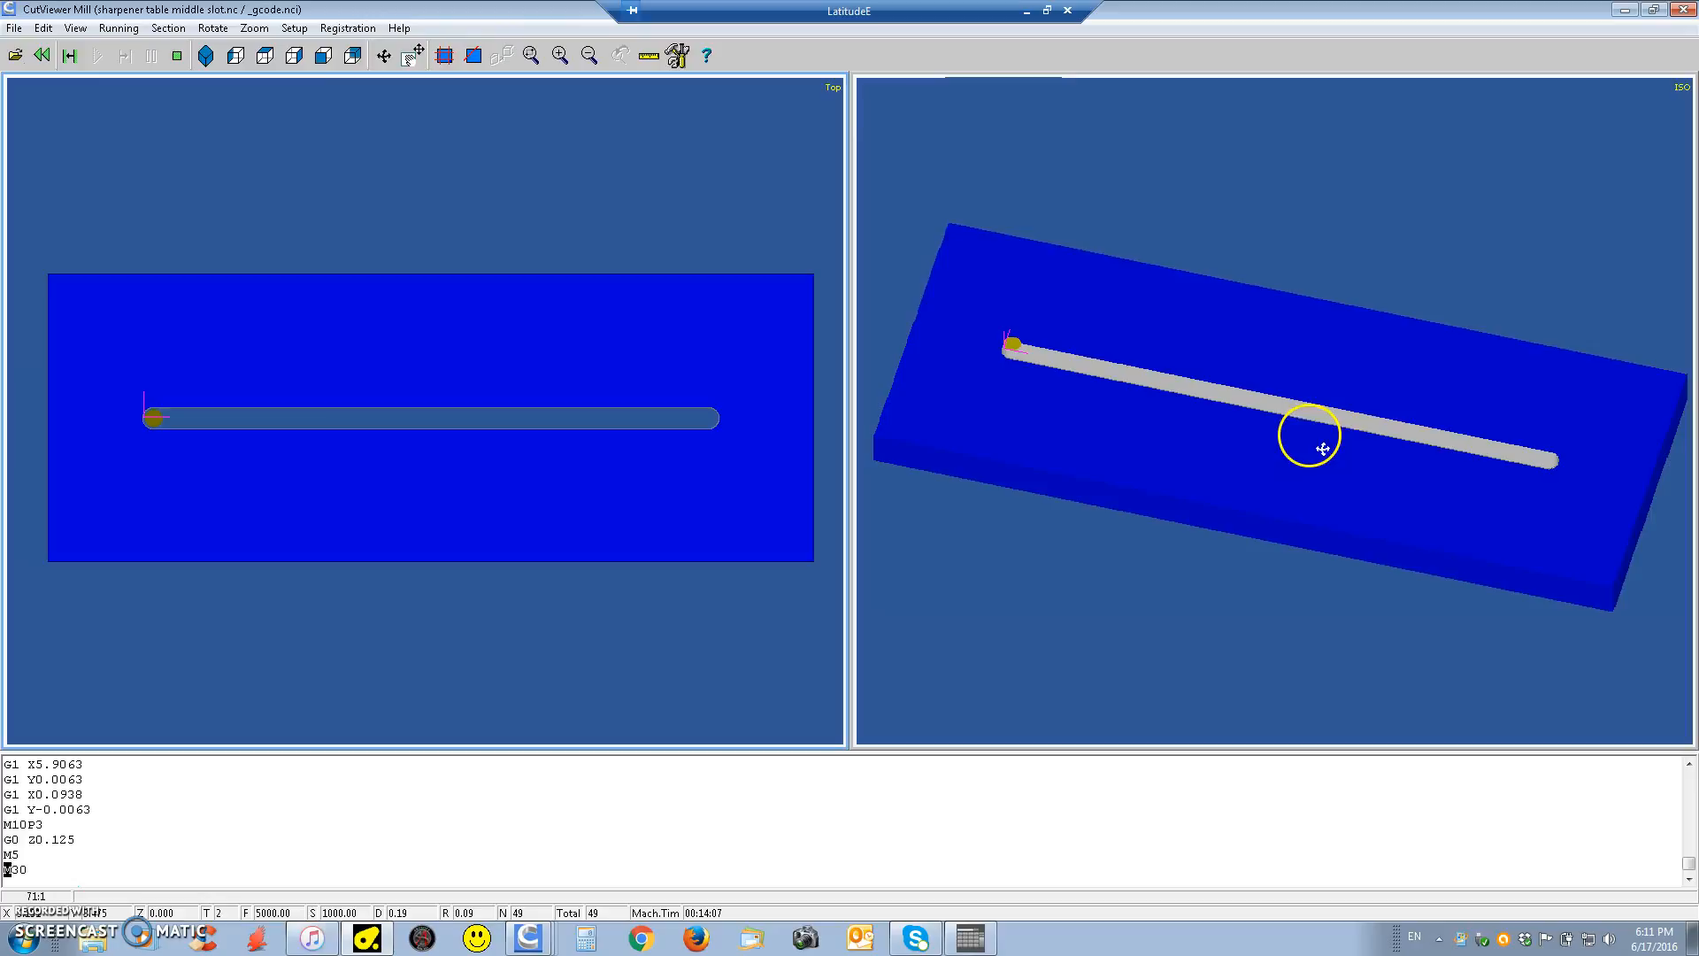
left_click_drag(1333, 447, 1252, 409)
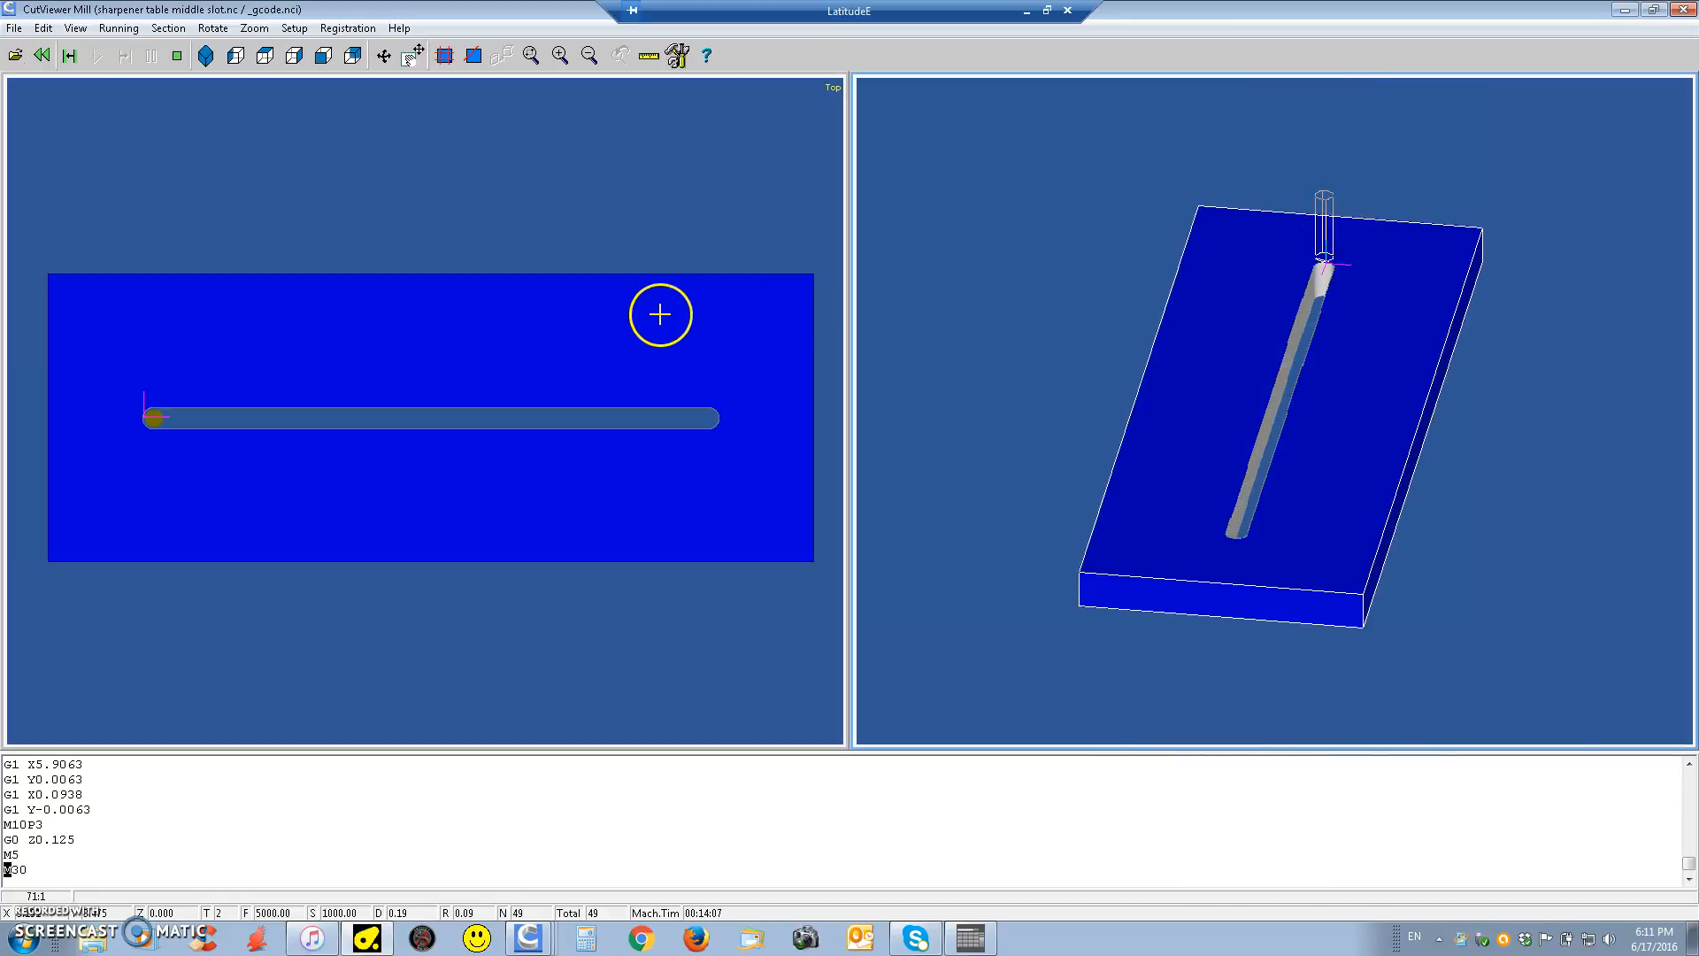
left_click(472, 55)
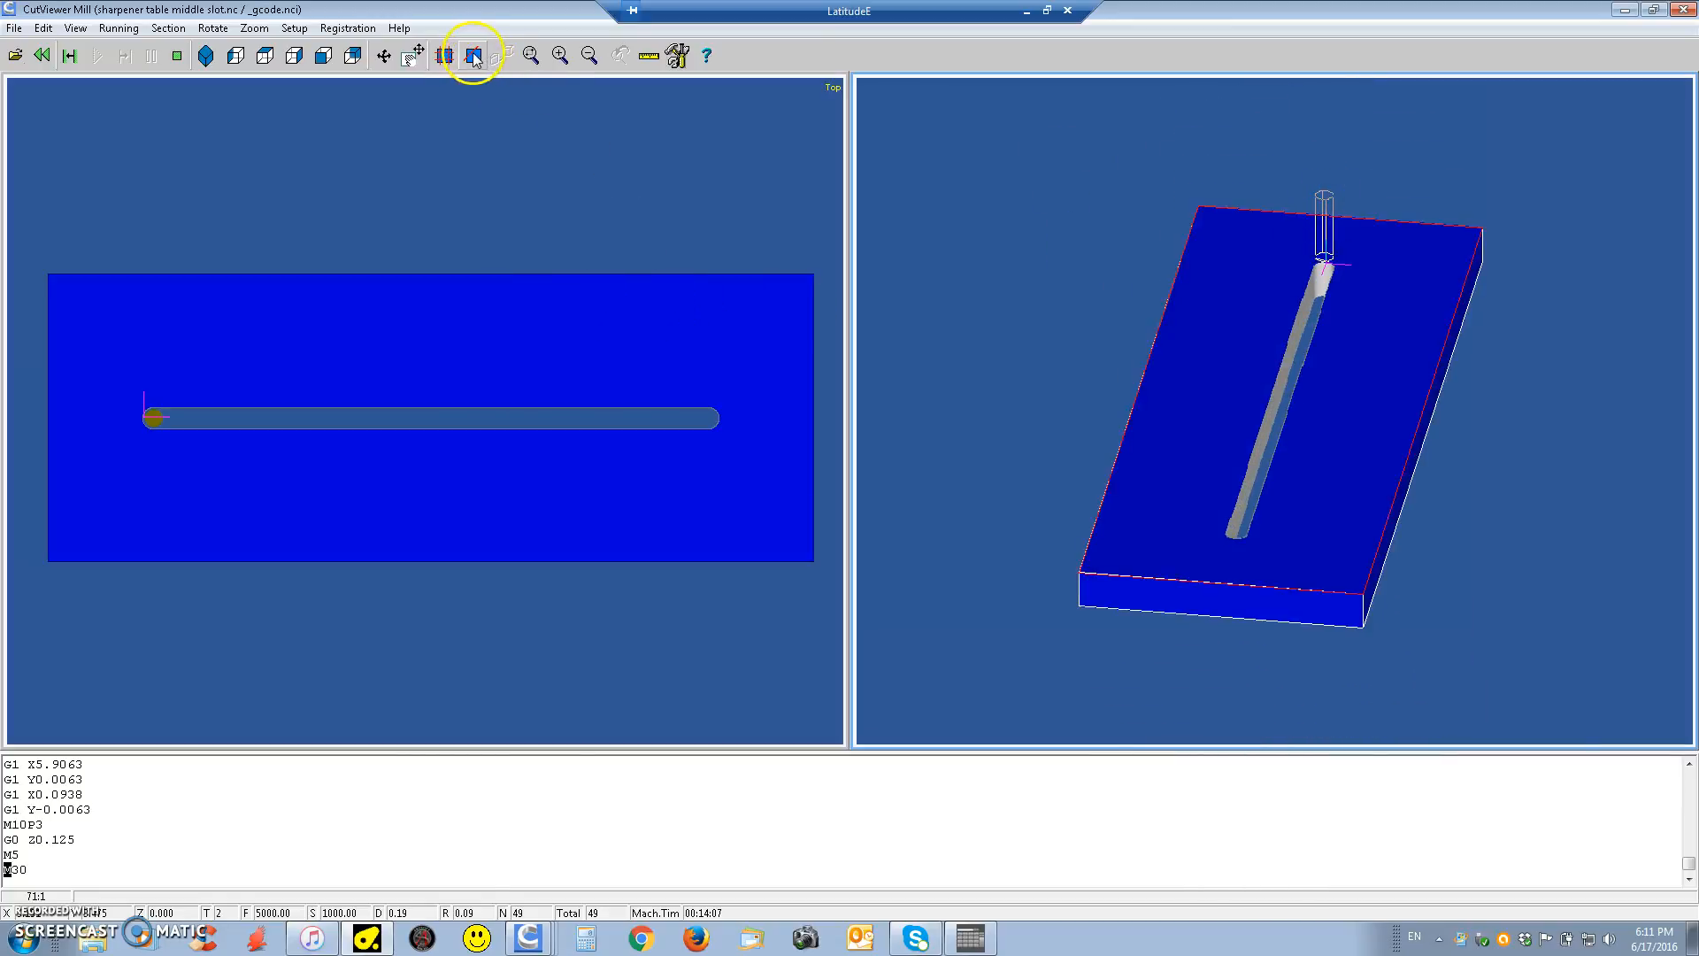
left_click_drag(1159, 317, 1462, 357)
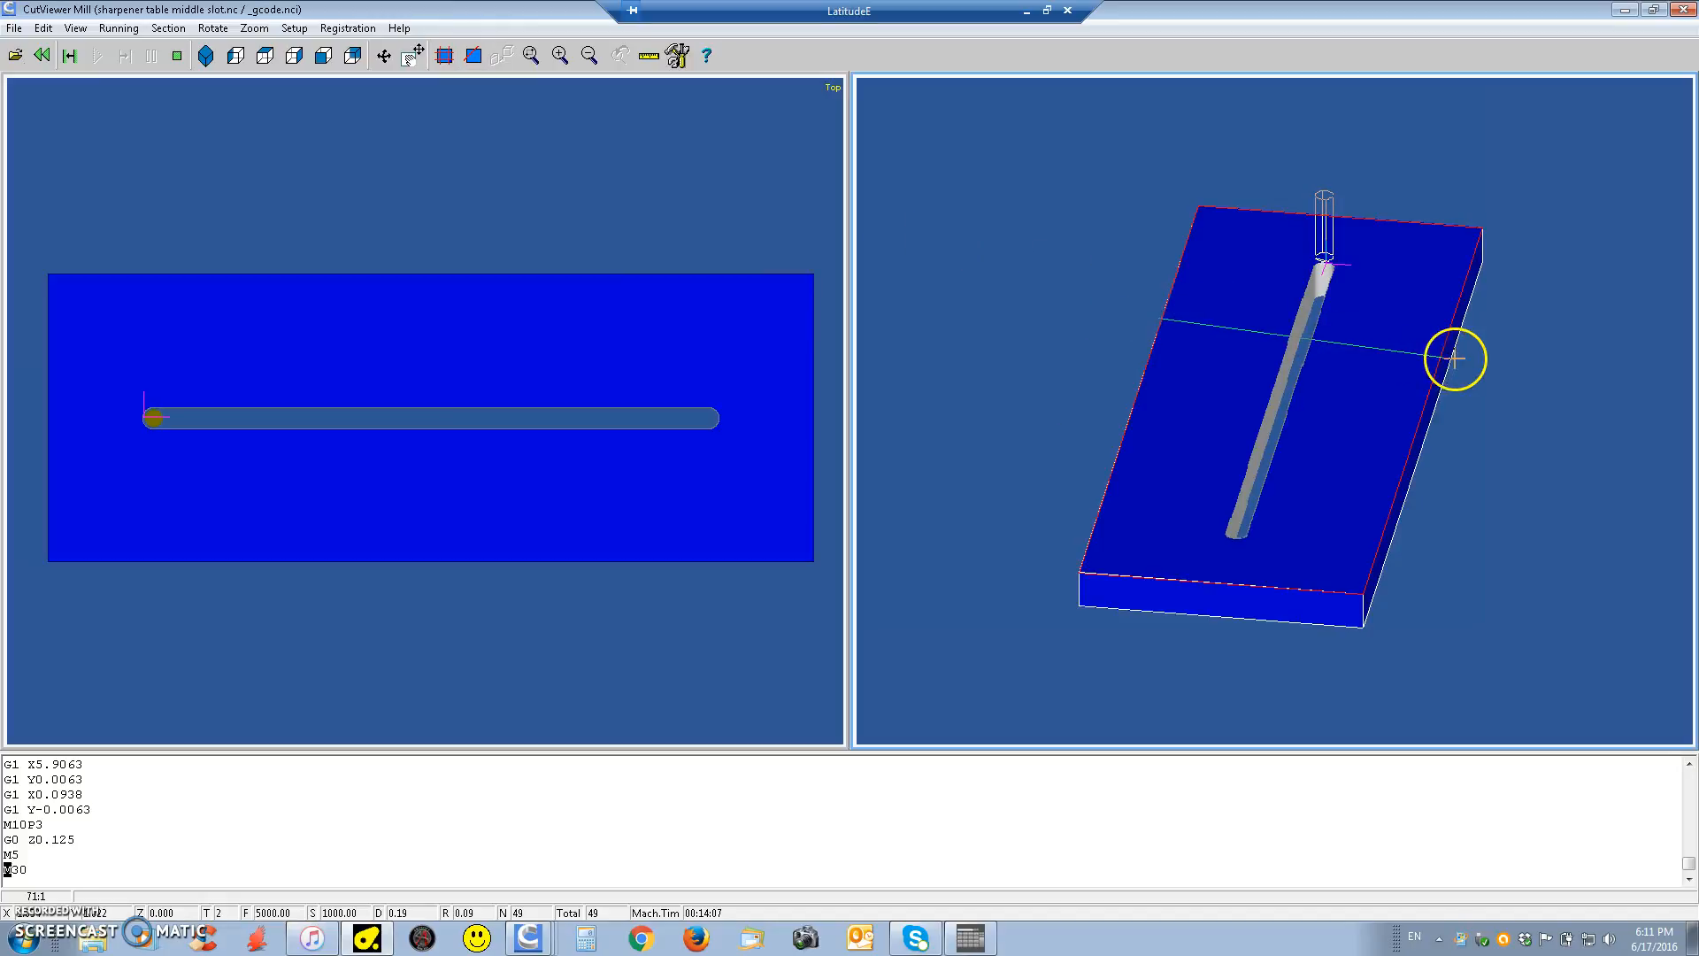
left_click(1361, 394)
left_click(381, 59)
mouse_move(1251, 359)
left_mouse_down()
mouse_move(1259, 330)
mouse_move(1235, 337)
mouse_move(1267, 340)
mouse_move(1190, 377)
mouse_move(1257, 337)
left_mouse_up()
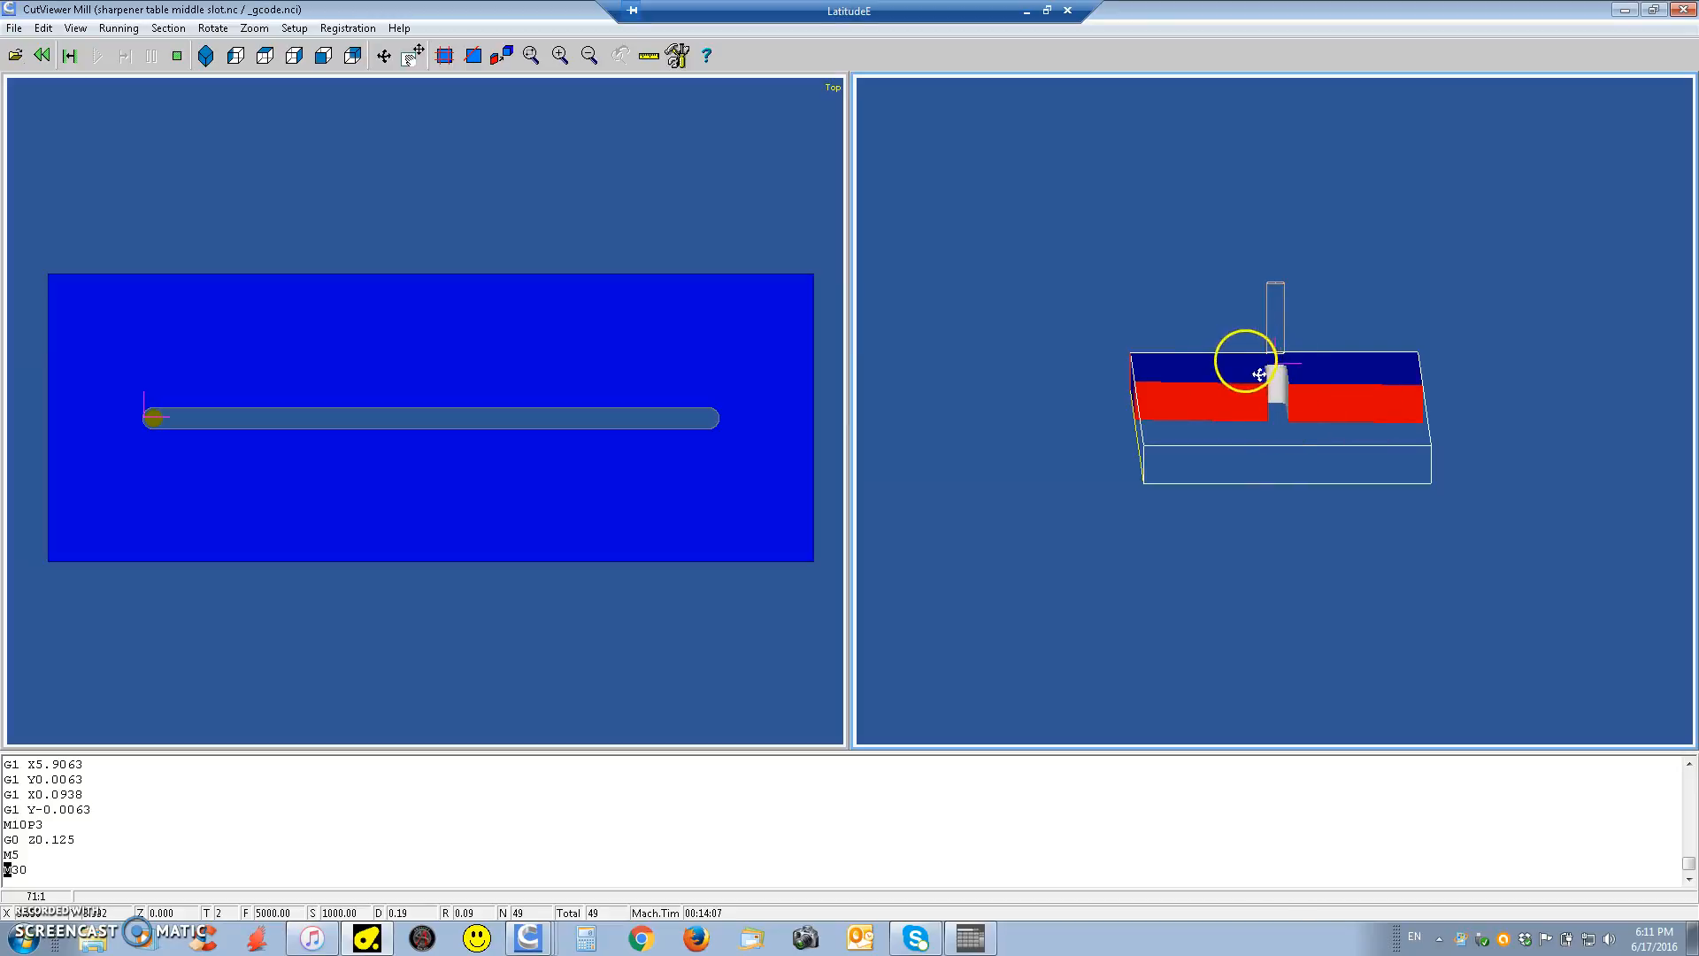
left_click_drag(1242, 382, 1237, 345)
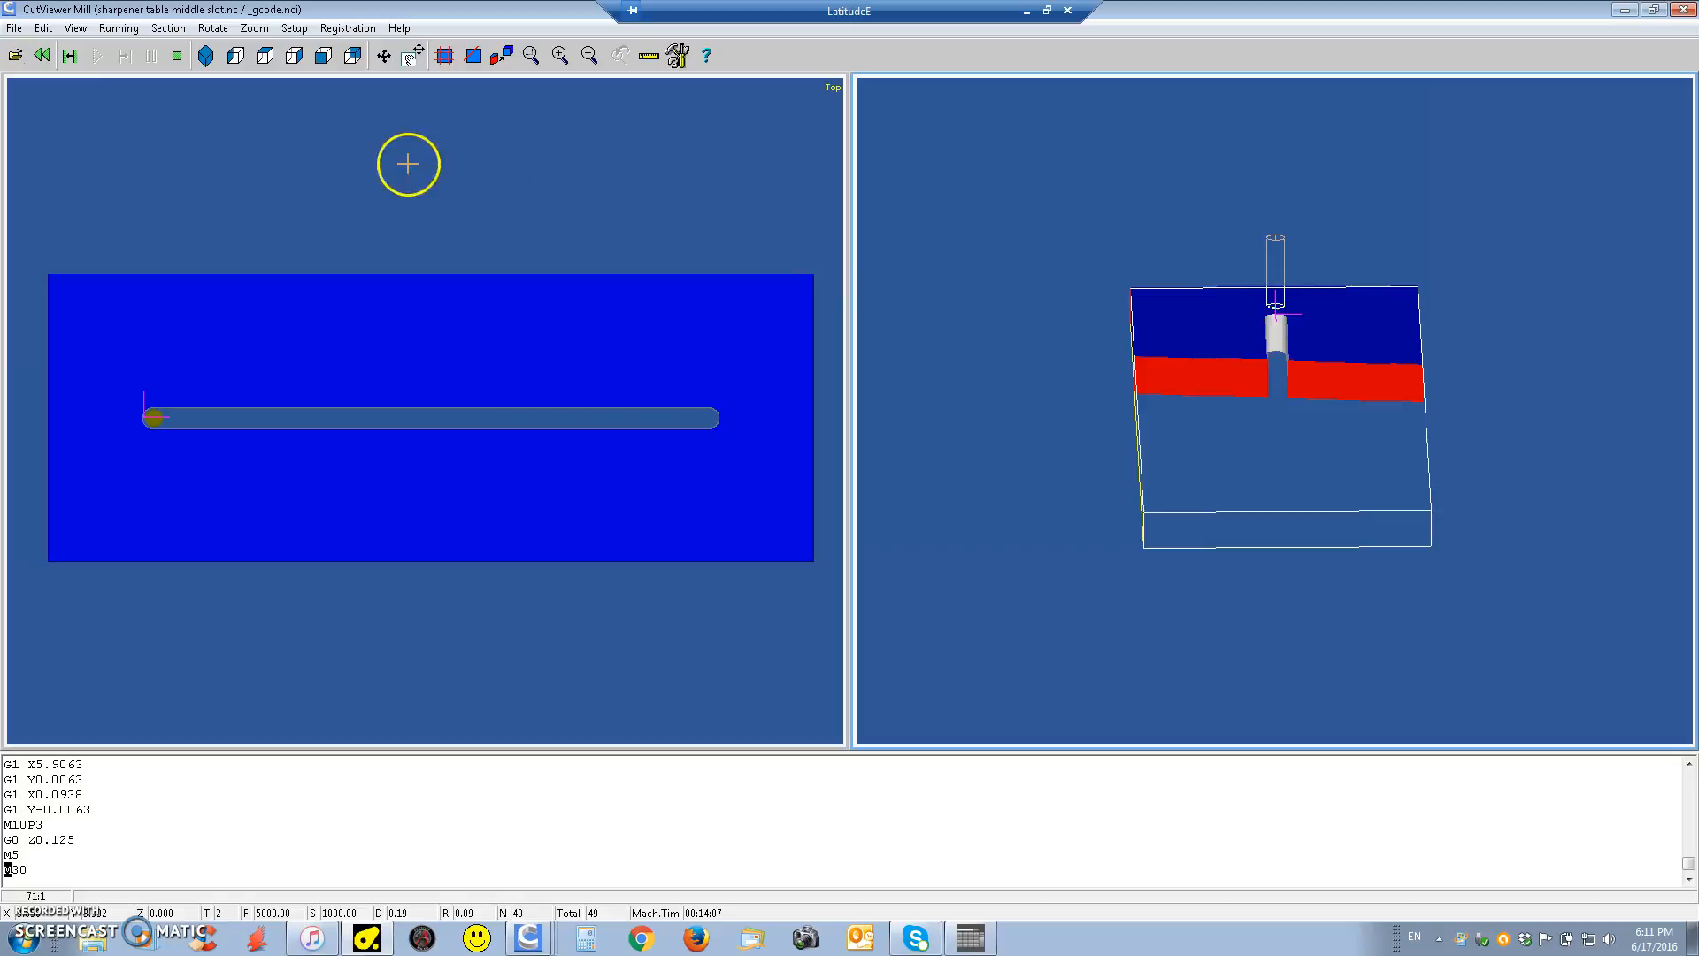
Measure the slot's width between its two long edges, and check the machining time and the stock, part and removed volumes
left_click(649, 56)
left_click(800, 147)
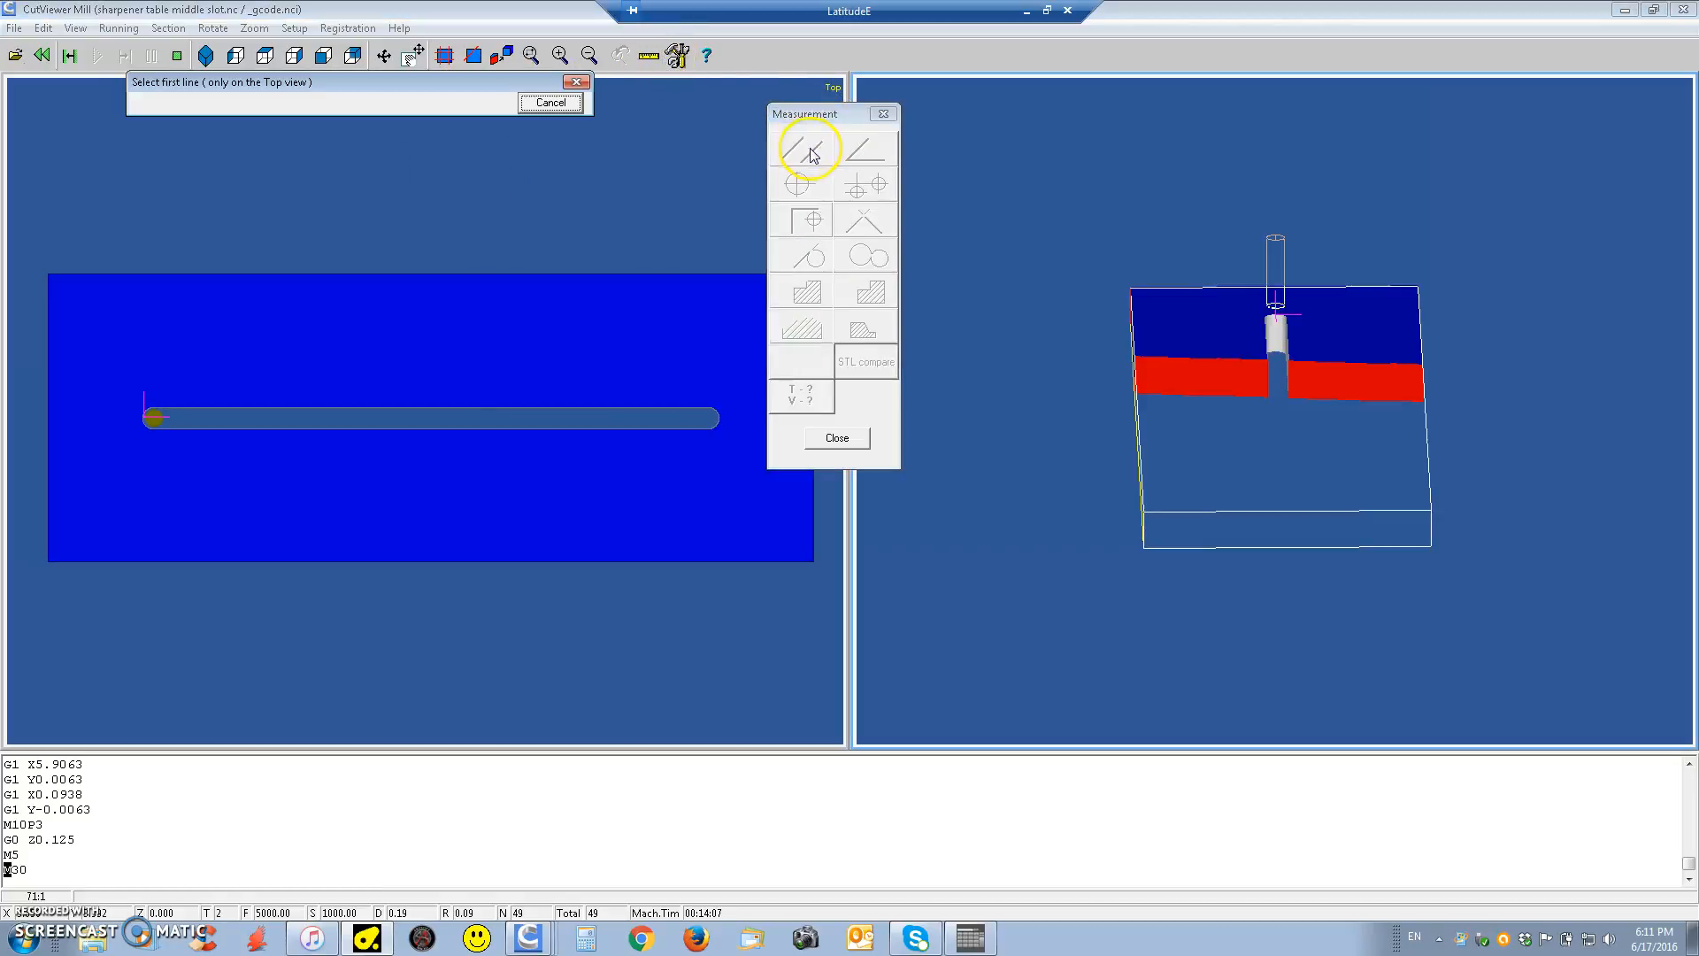
left_click(408, 429)
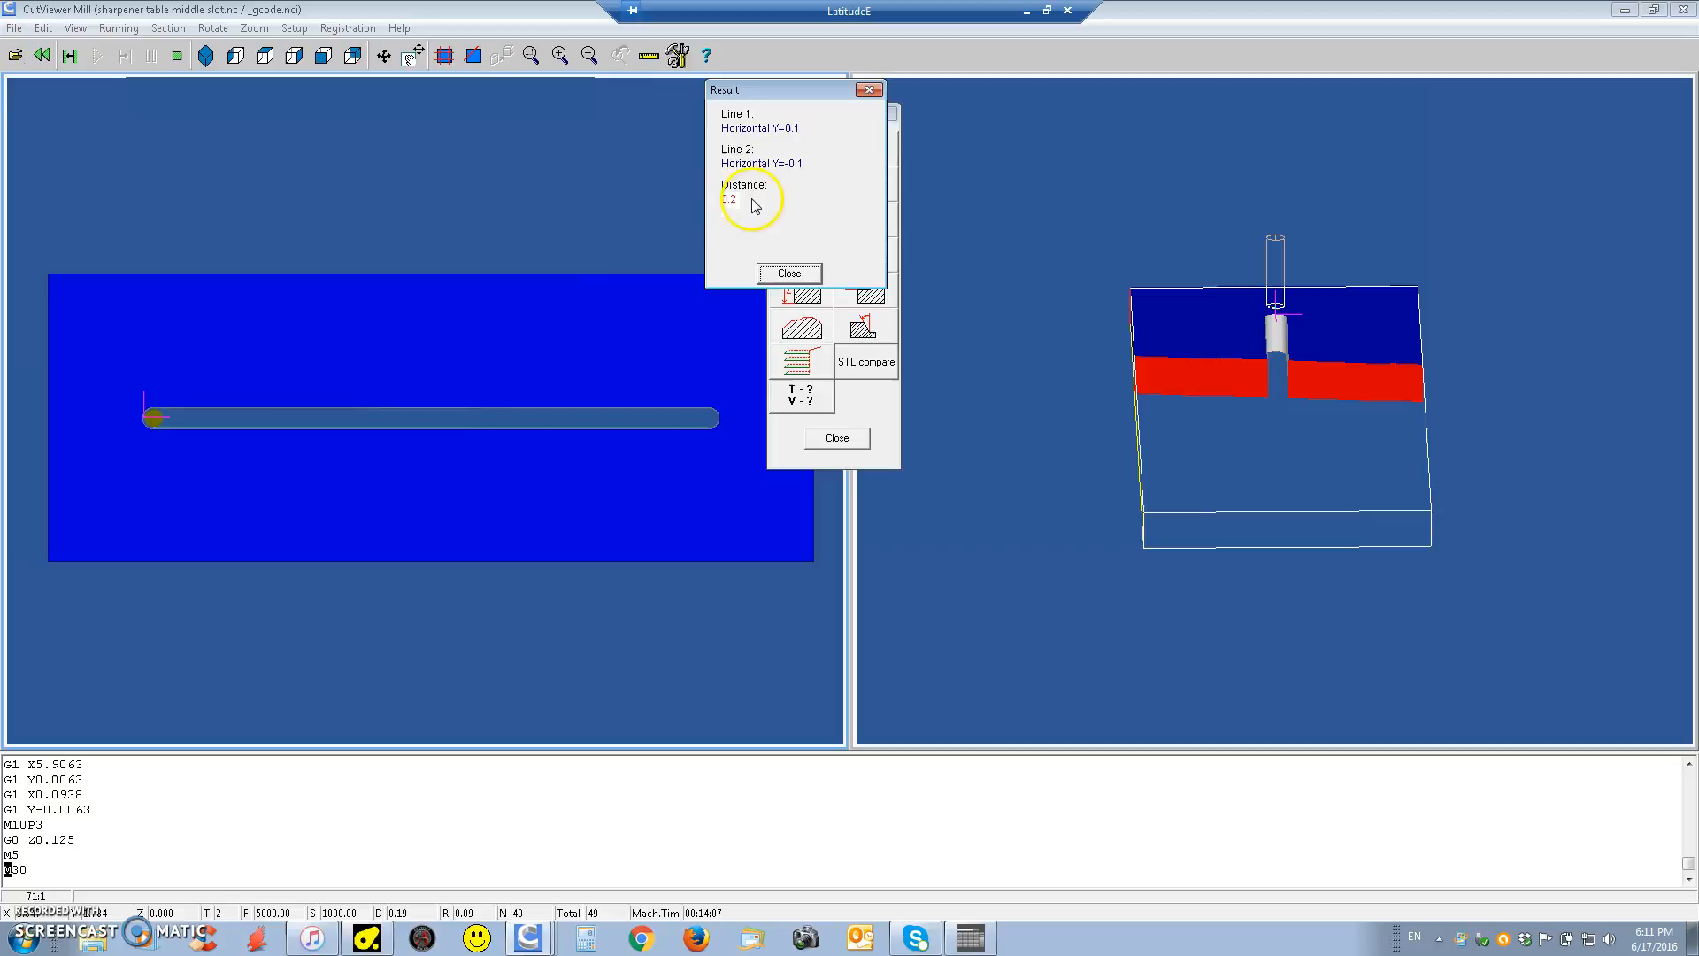
left_click(790, 274)
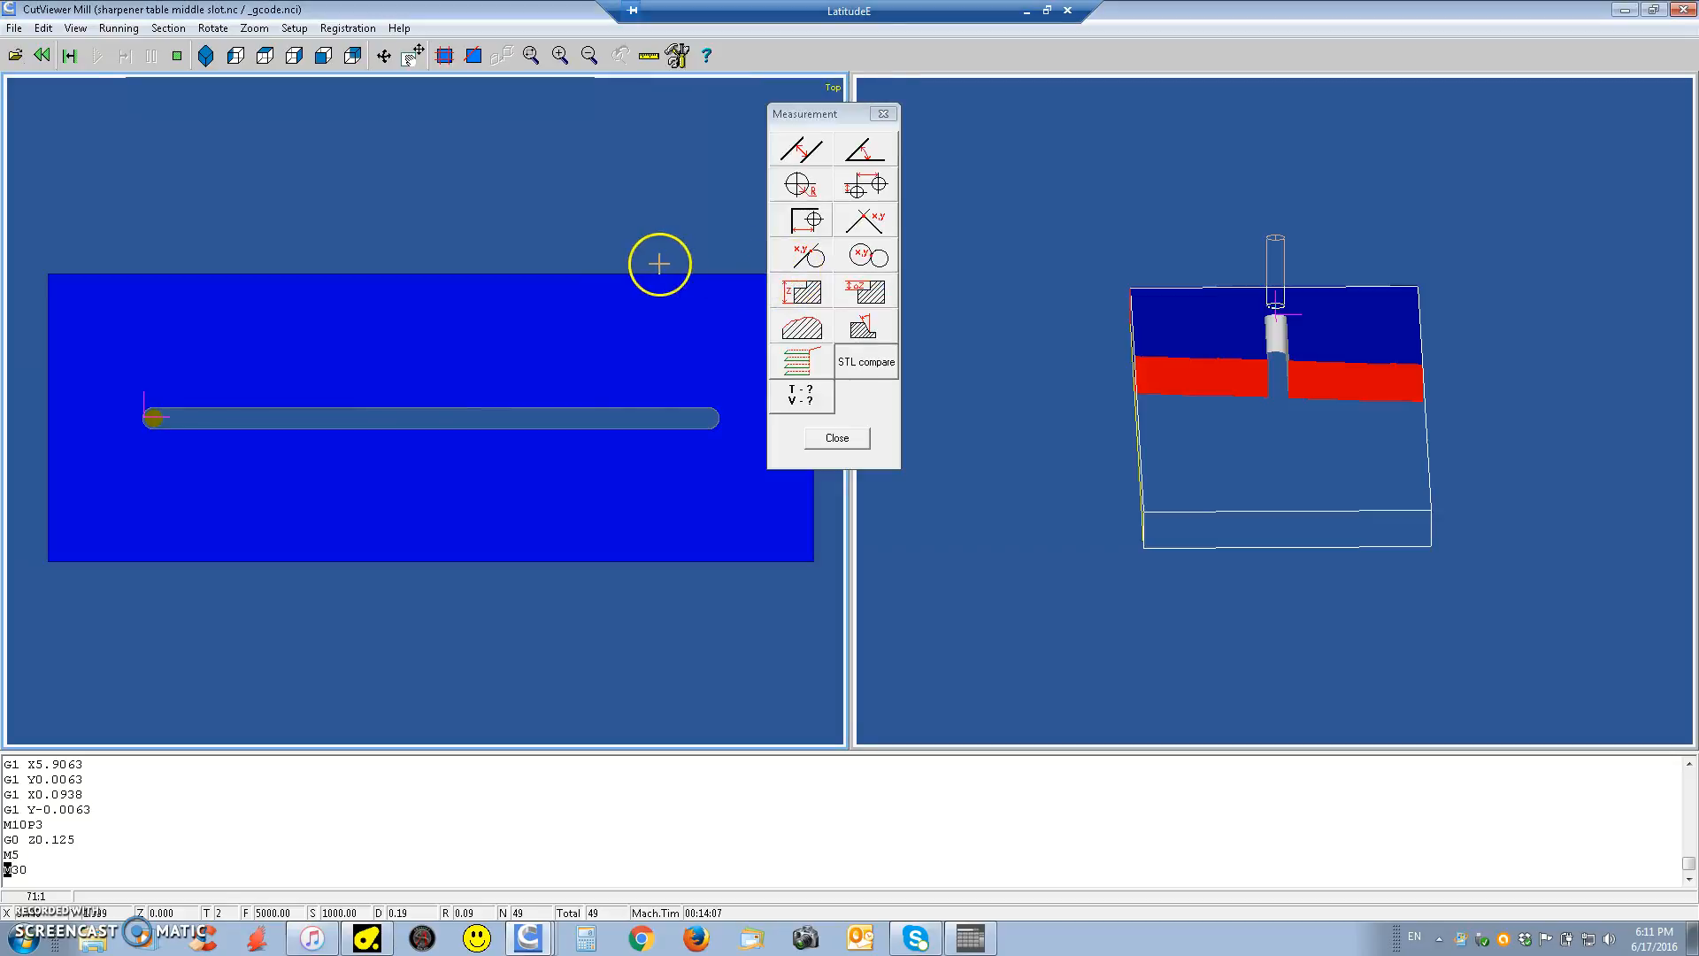
left_click(801, 395)
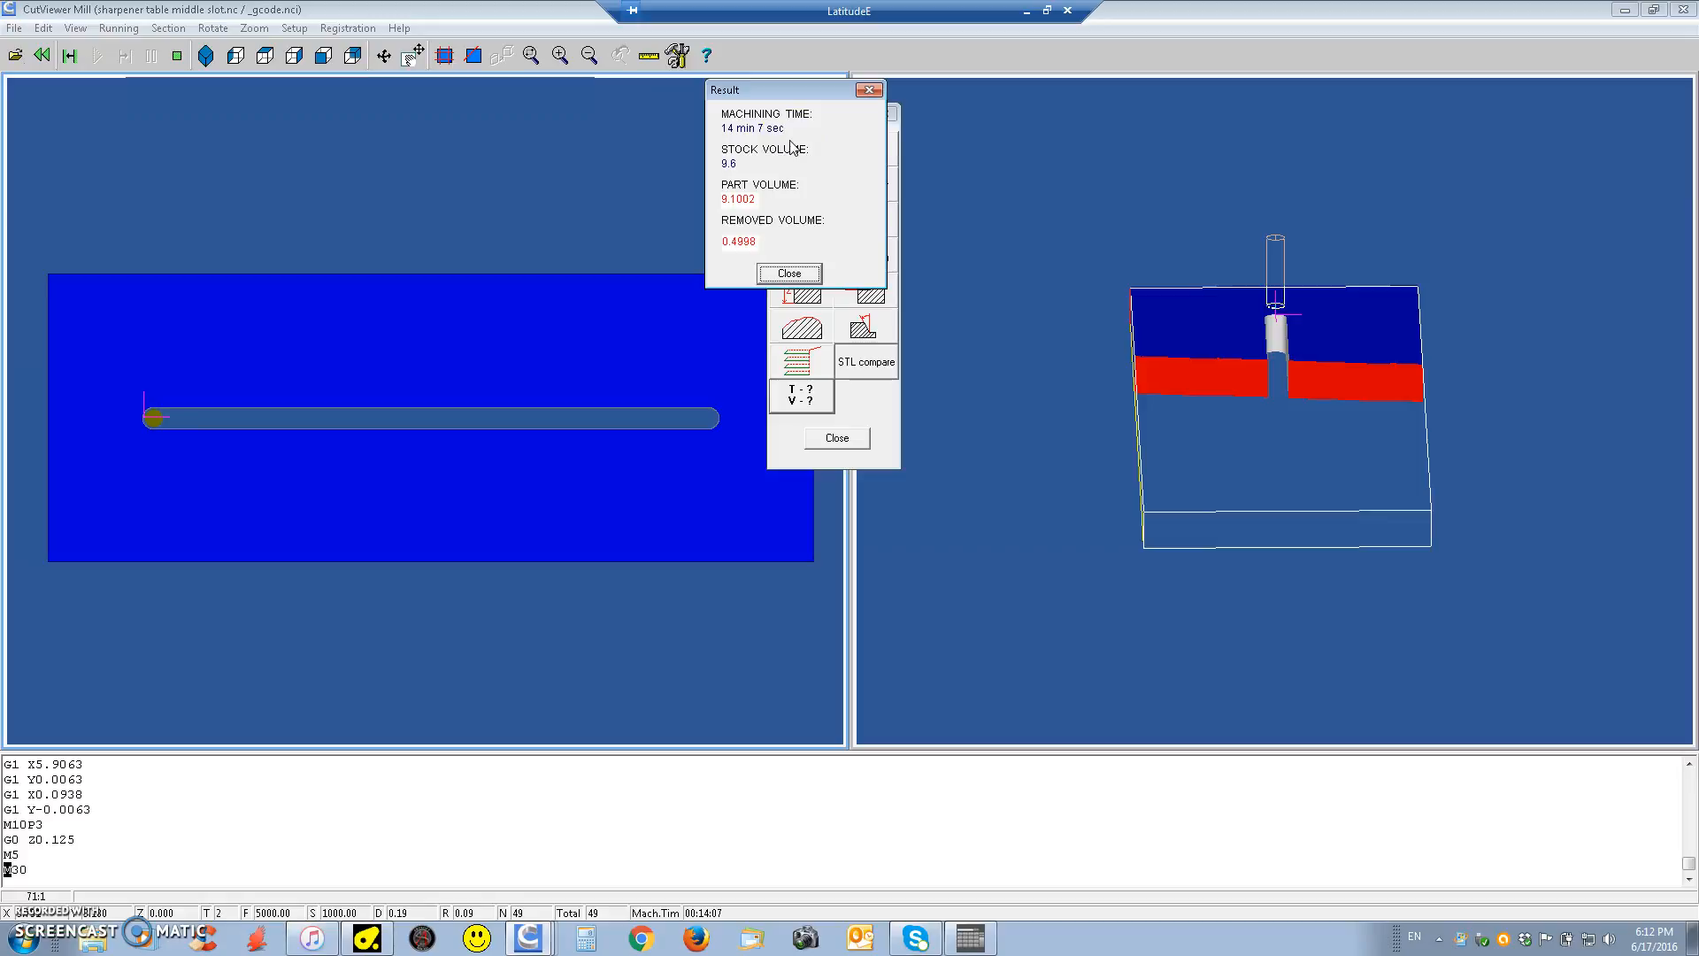
left_click(788, 272)
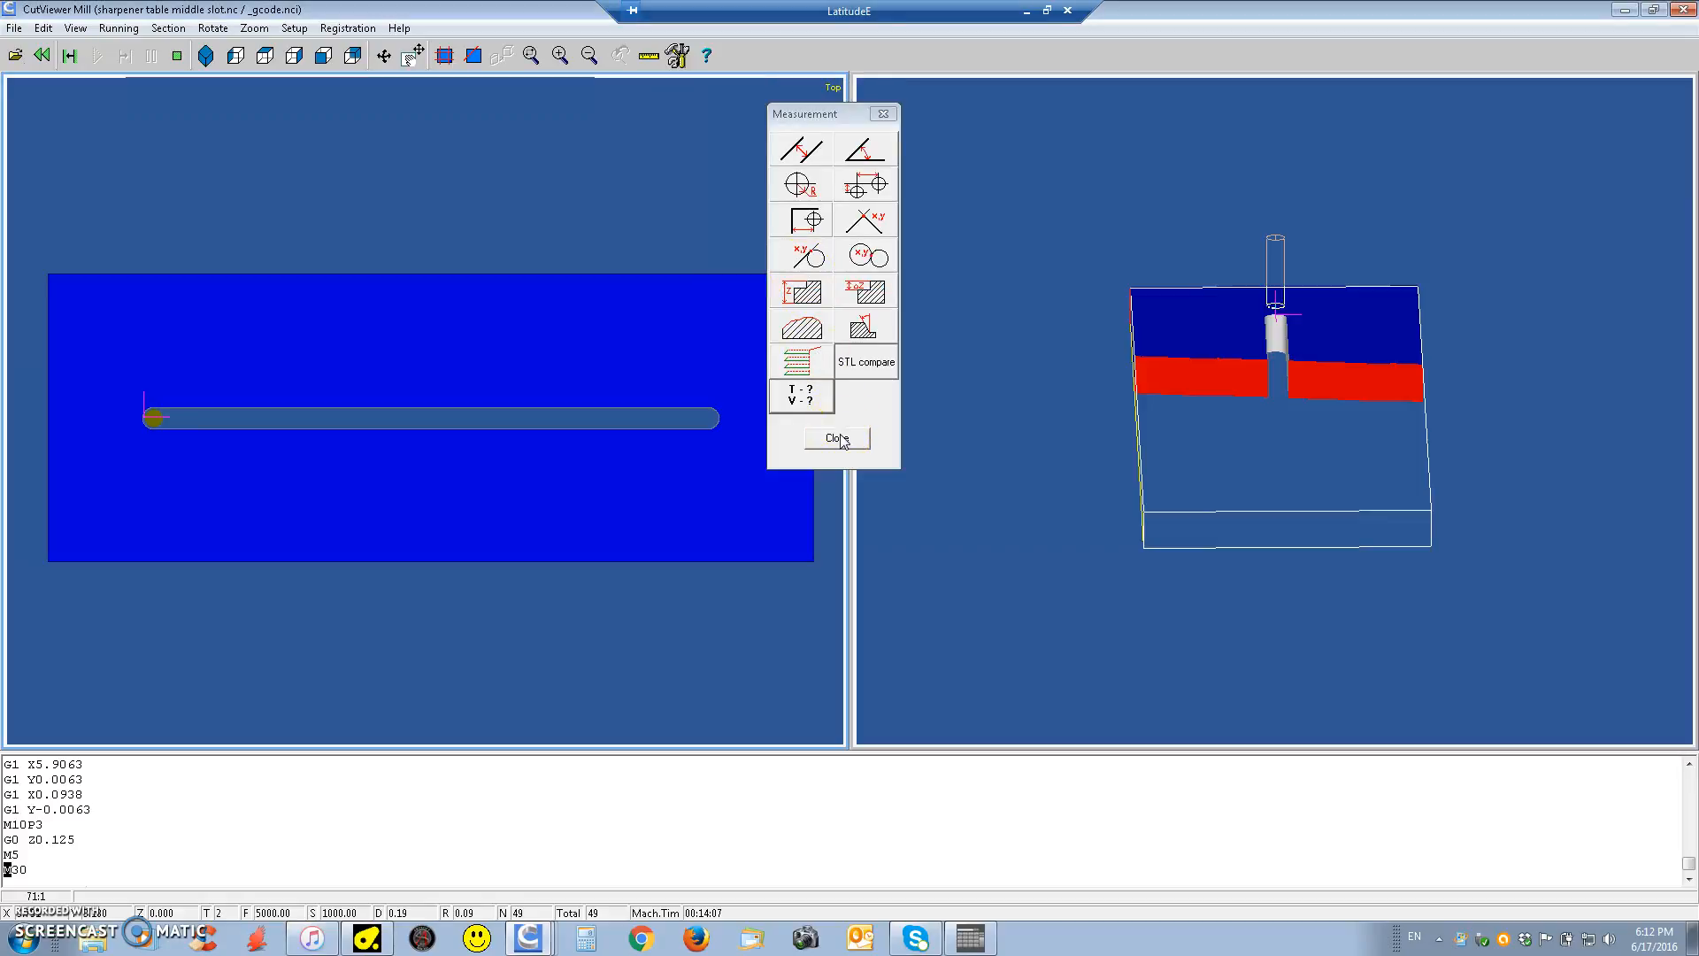